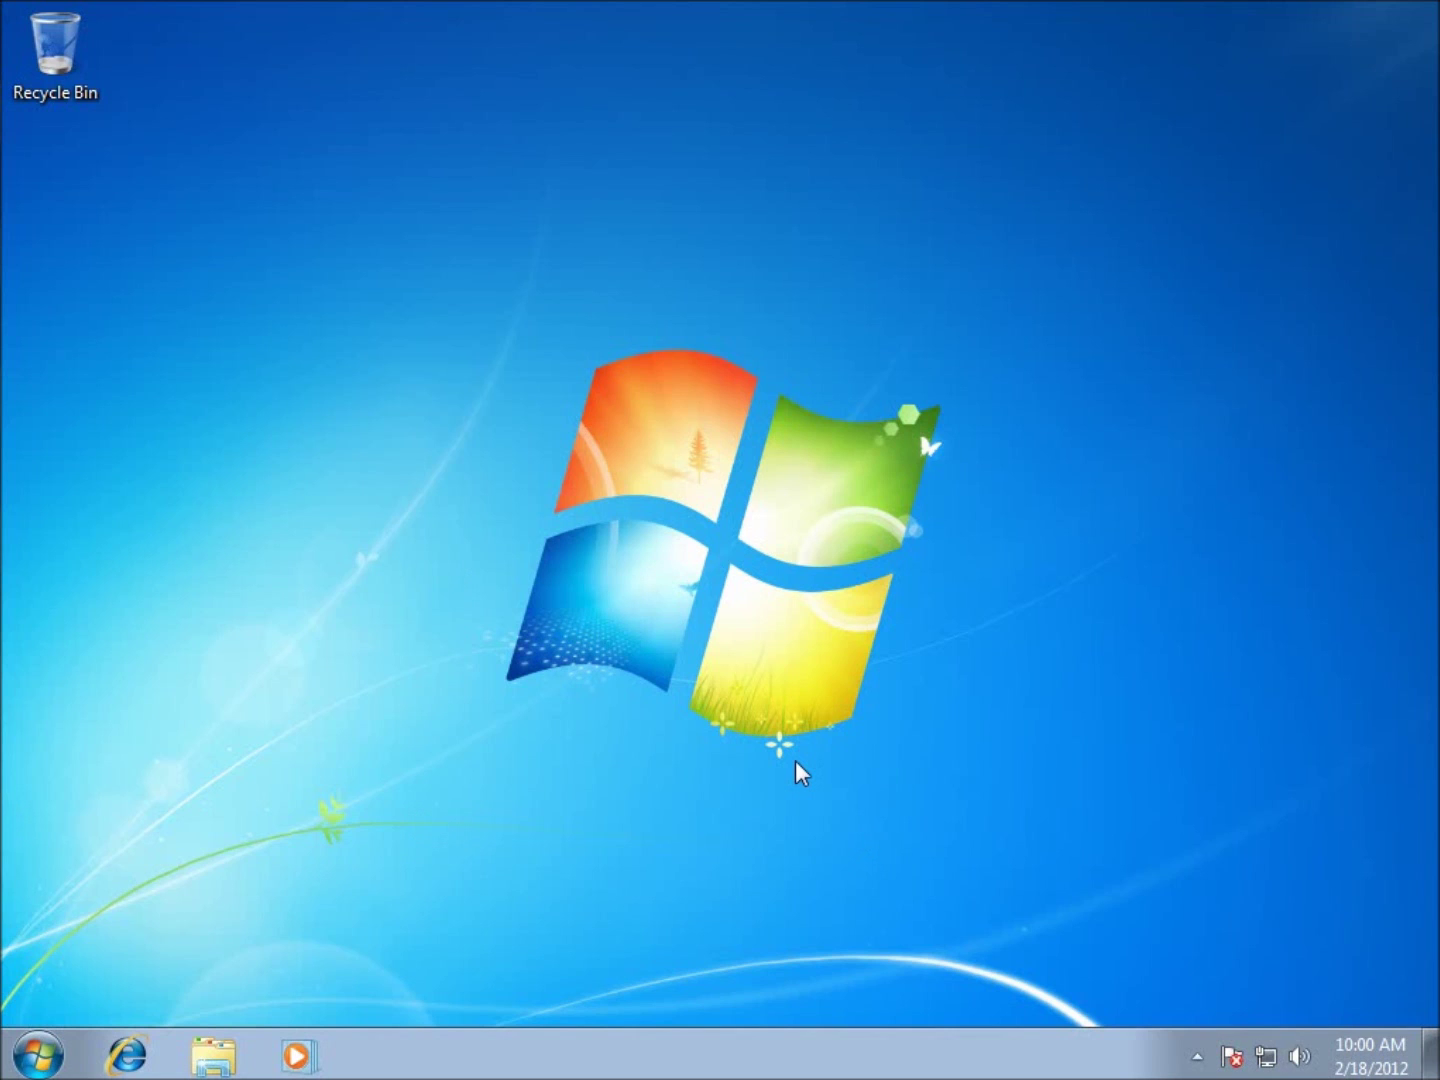
Step: Open Internet Explorer and go to google.com
left_click(125, 1056)
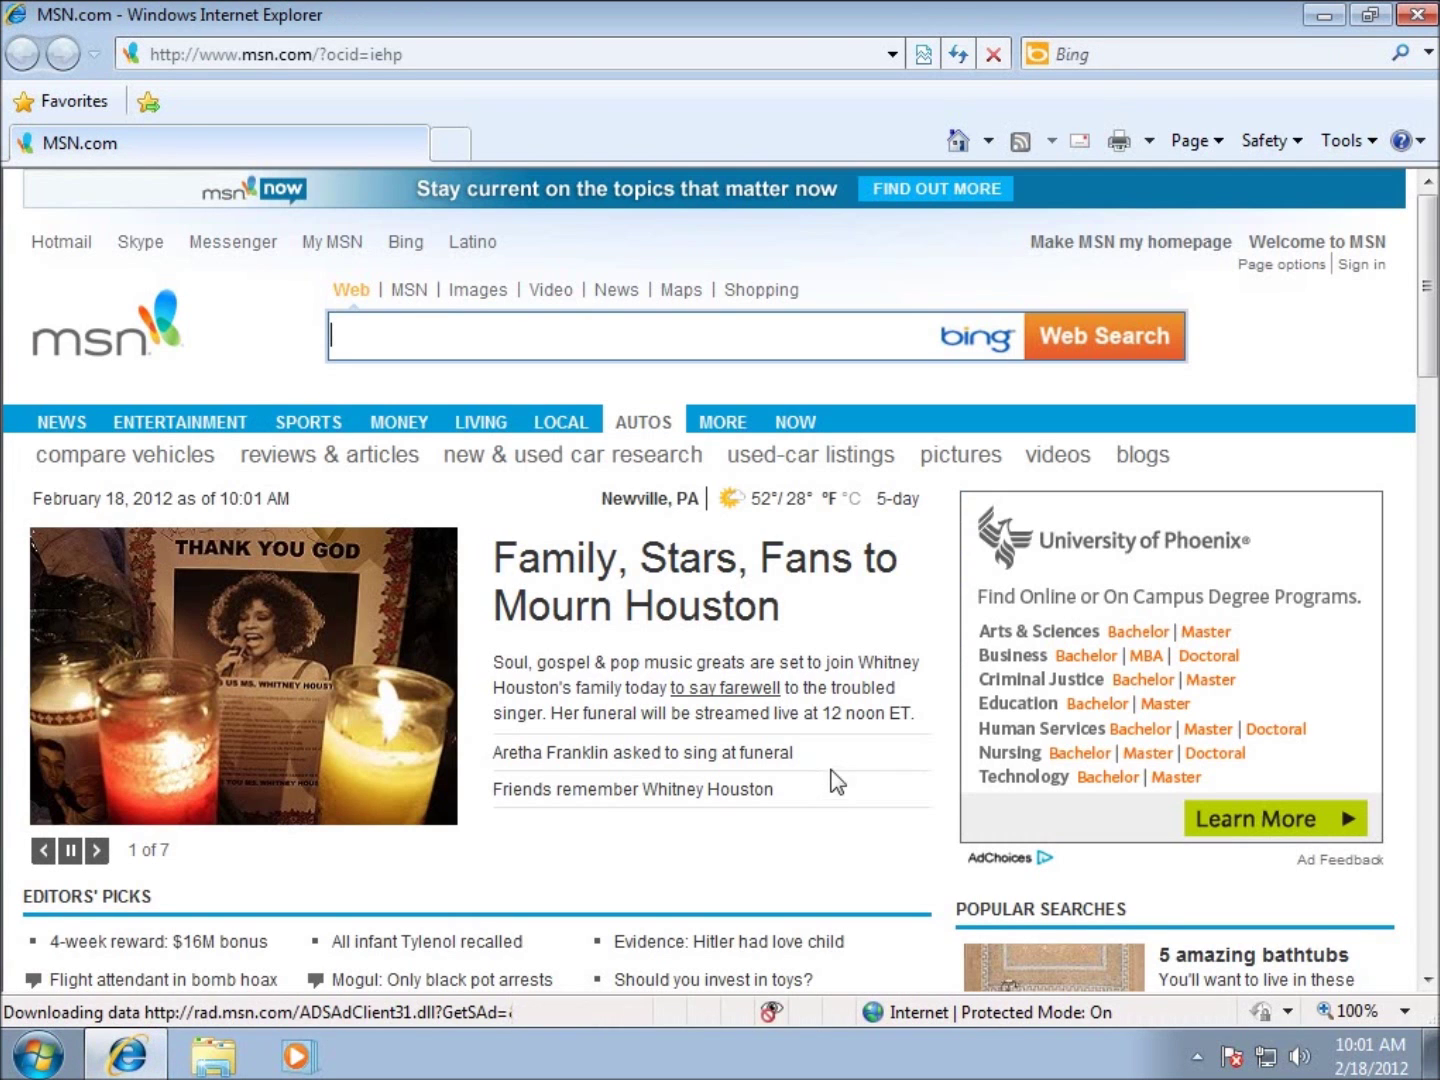
left_click(465, 56)
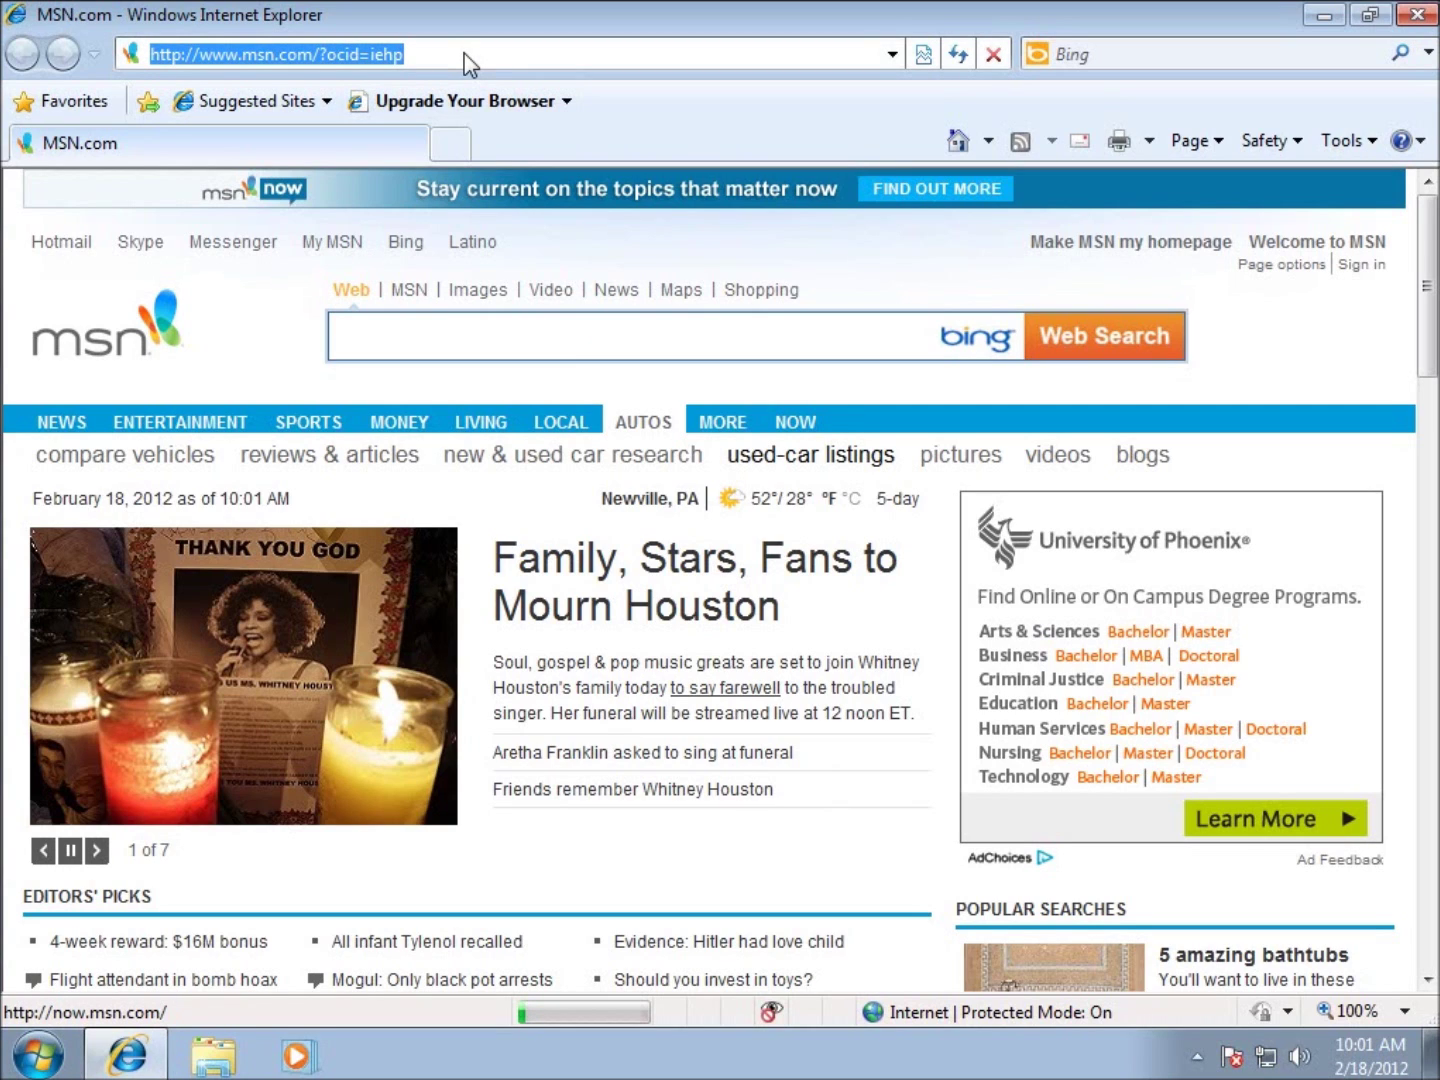
type("google.com")
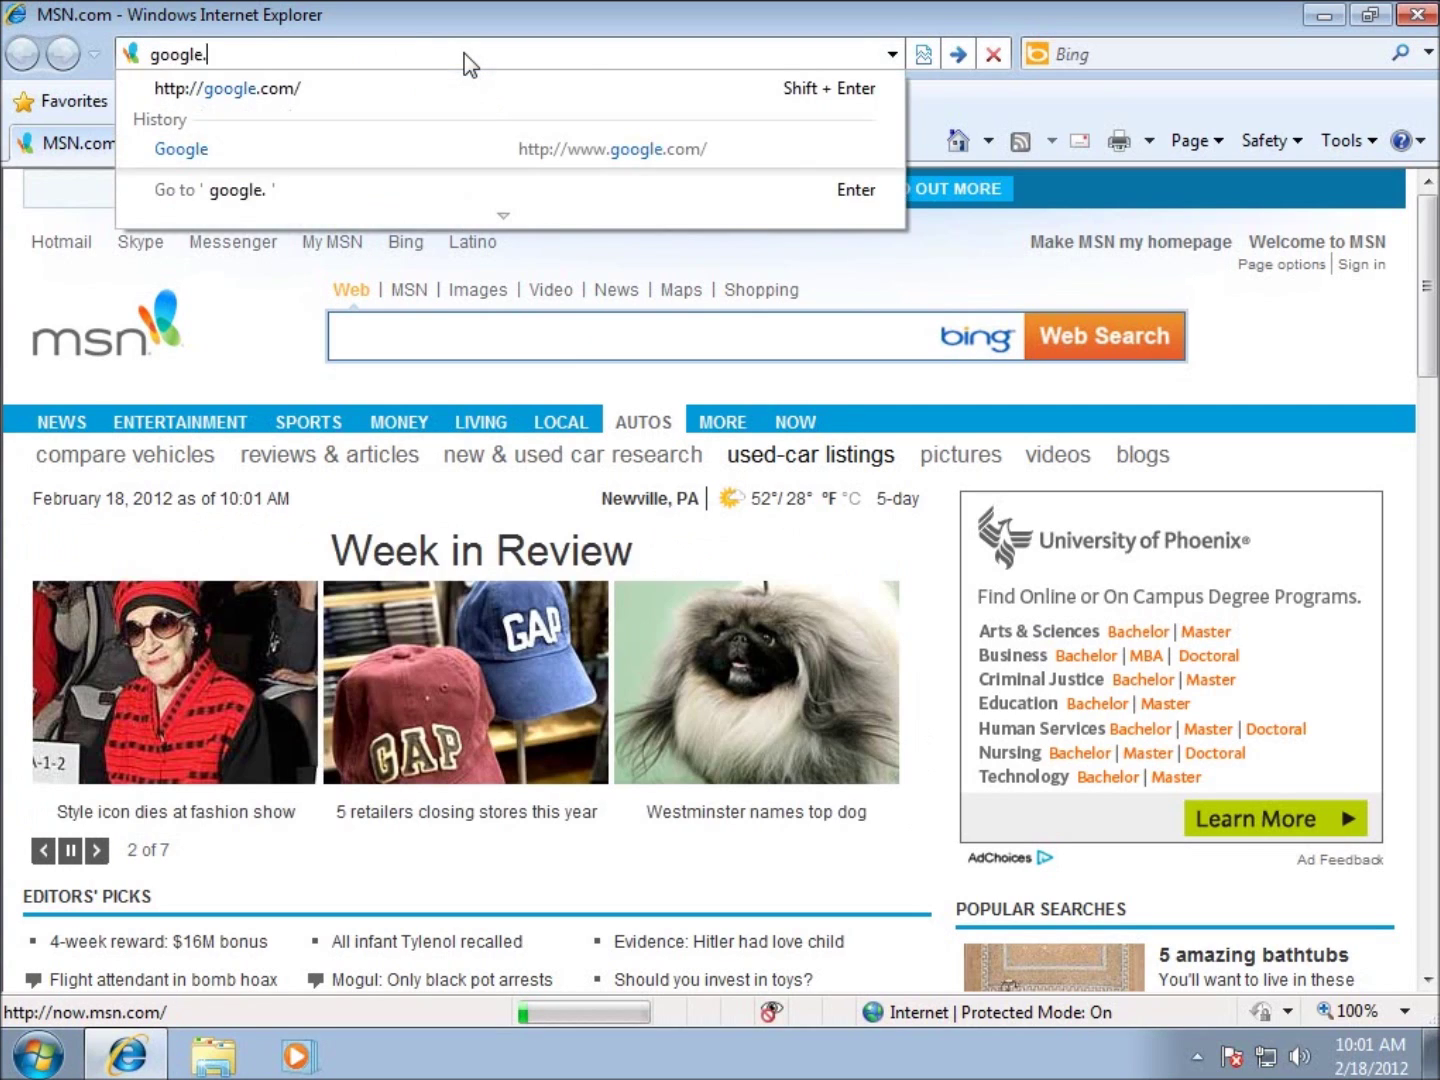
key("Return")
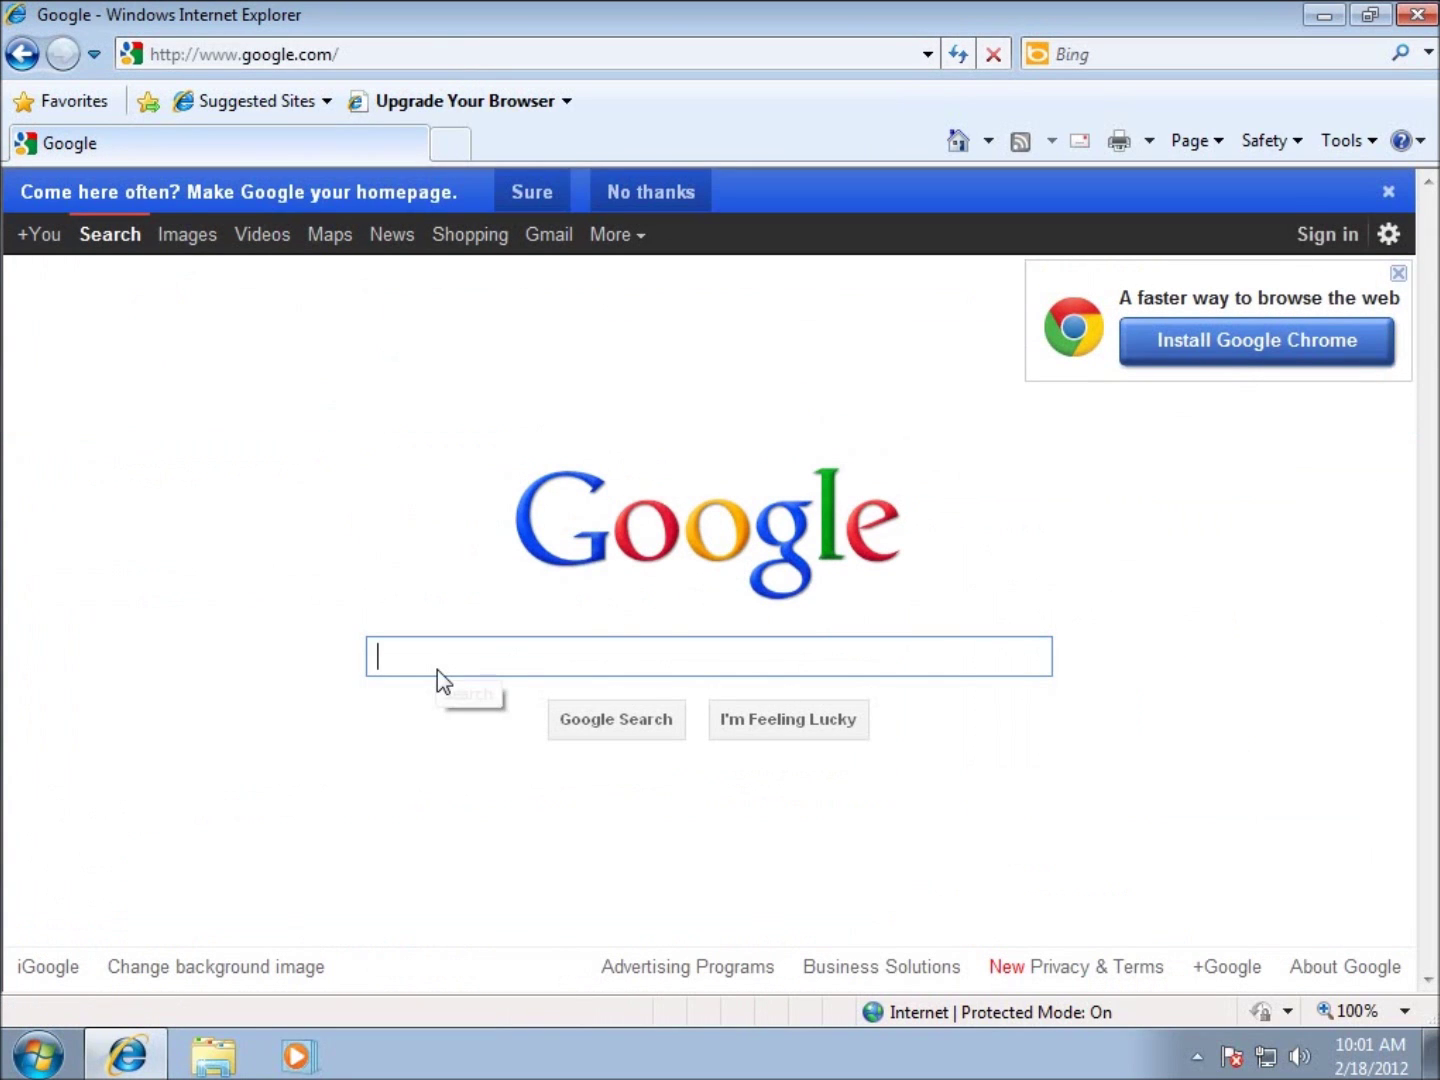
Step: Search Google for 'java jdk' and open the Java SE Downloads result
type("java d")
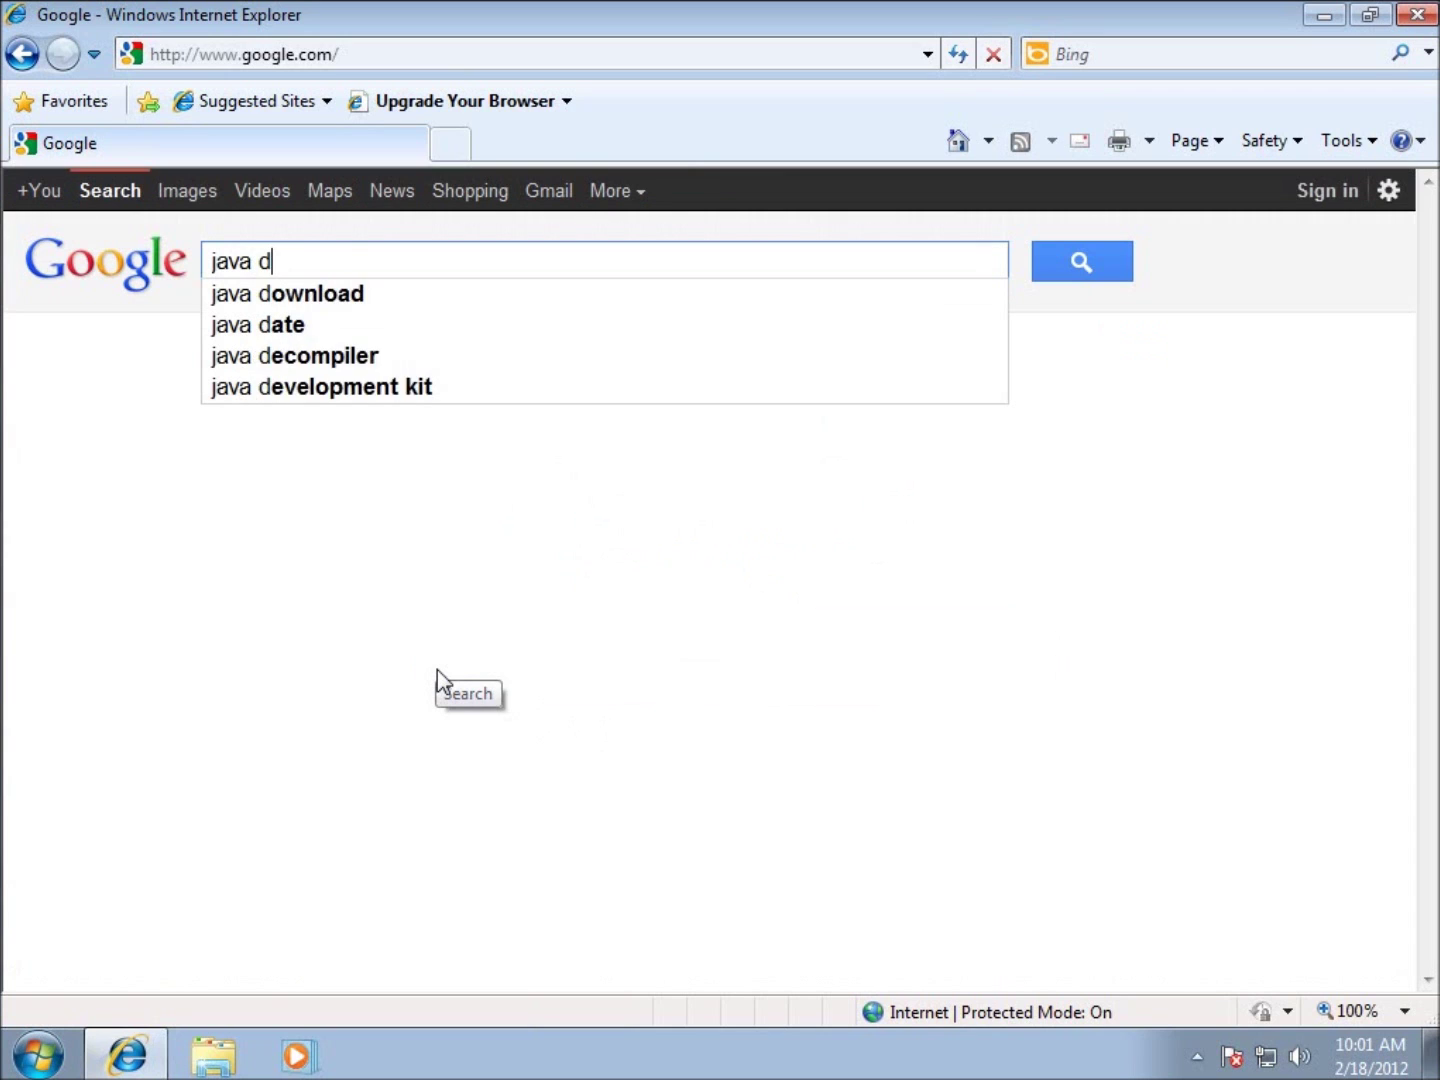
key("BackSpace")
type("jdk")
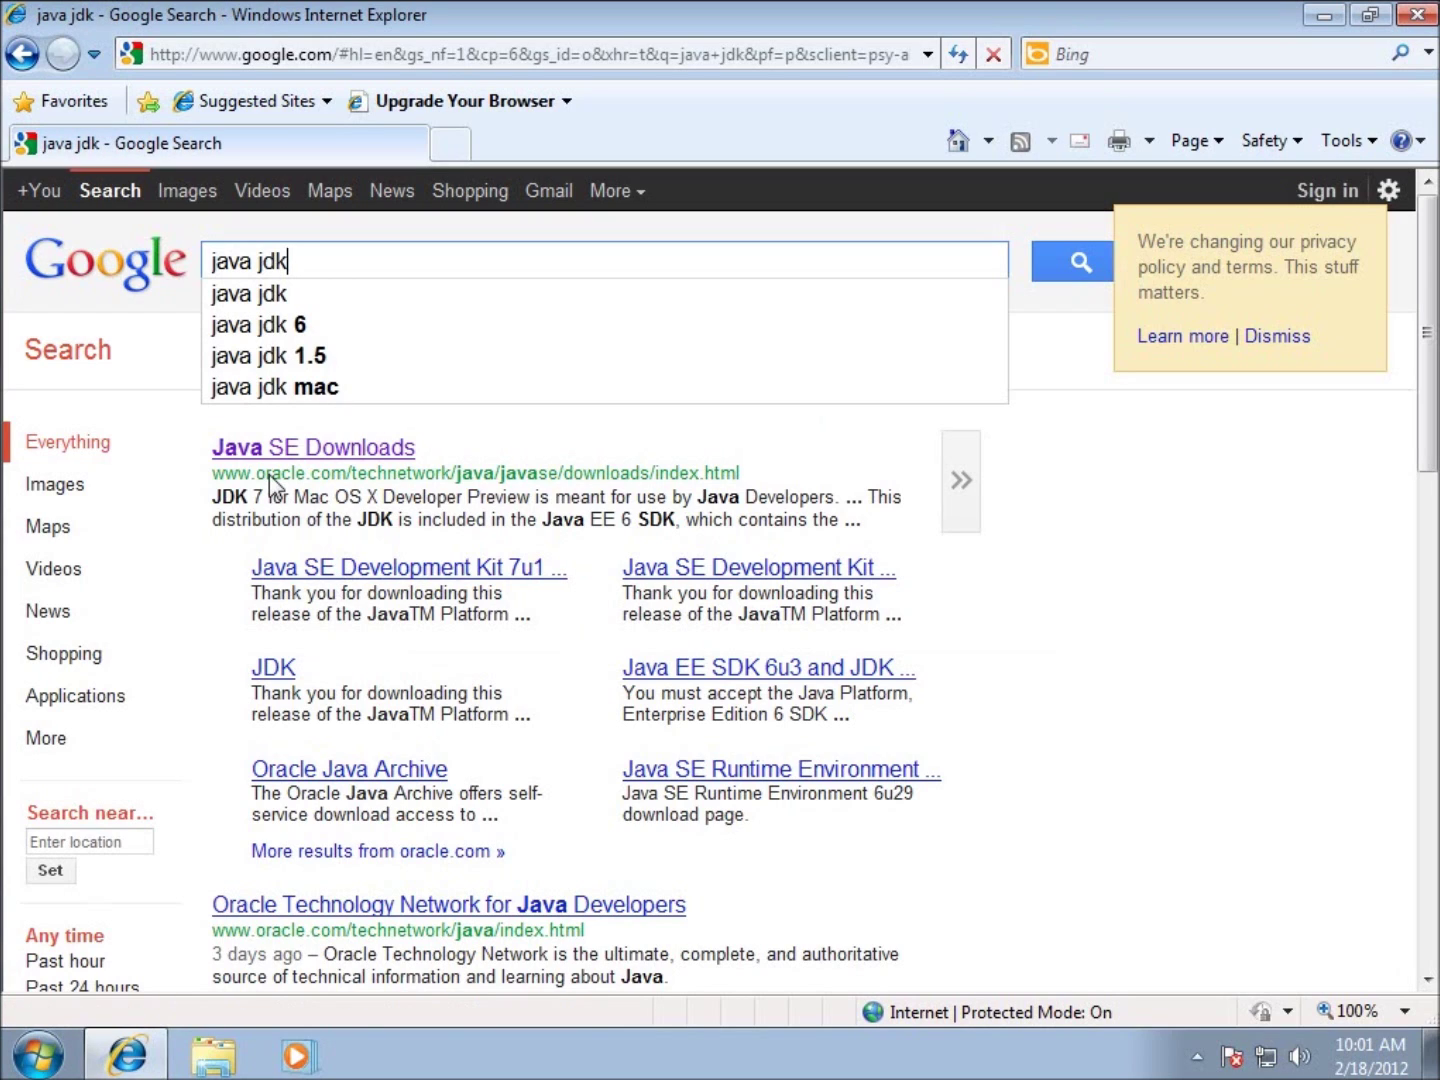
left_click(347, 460)
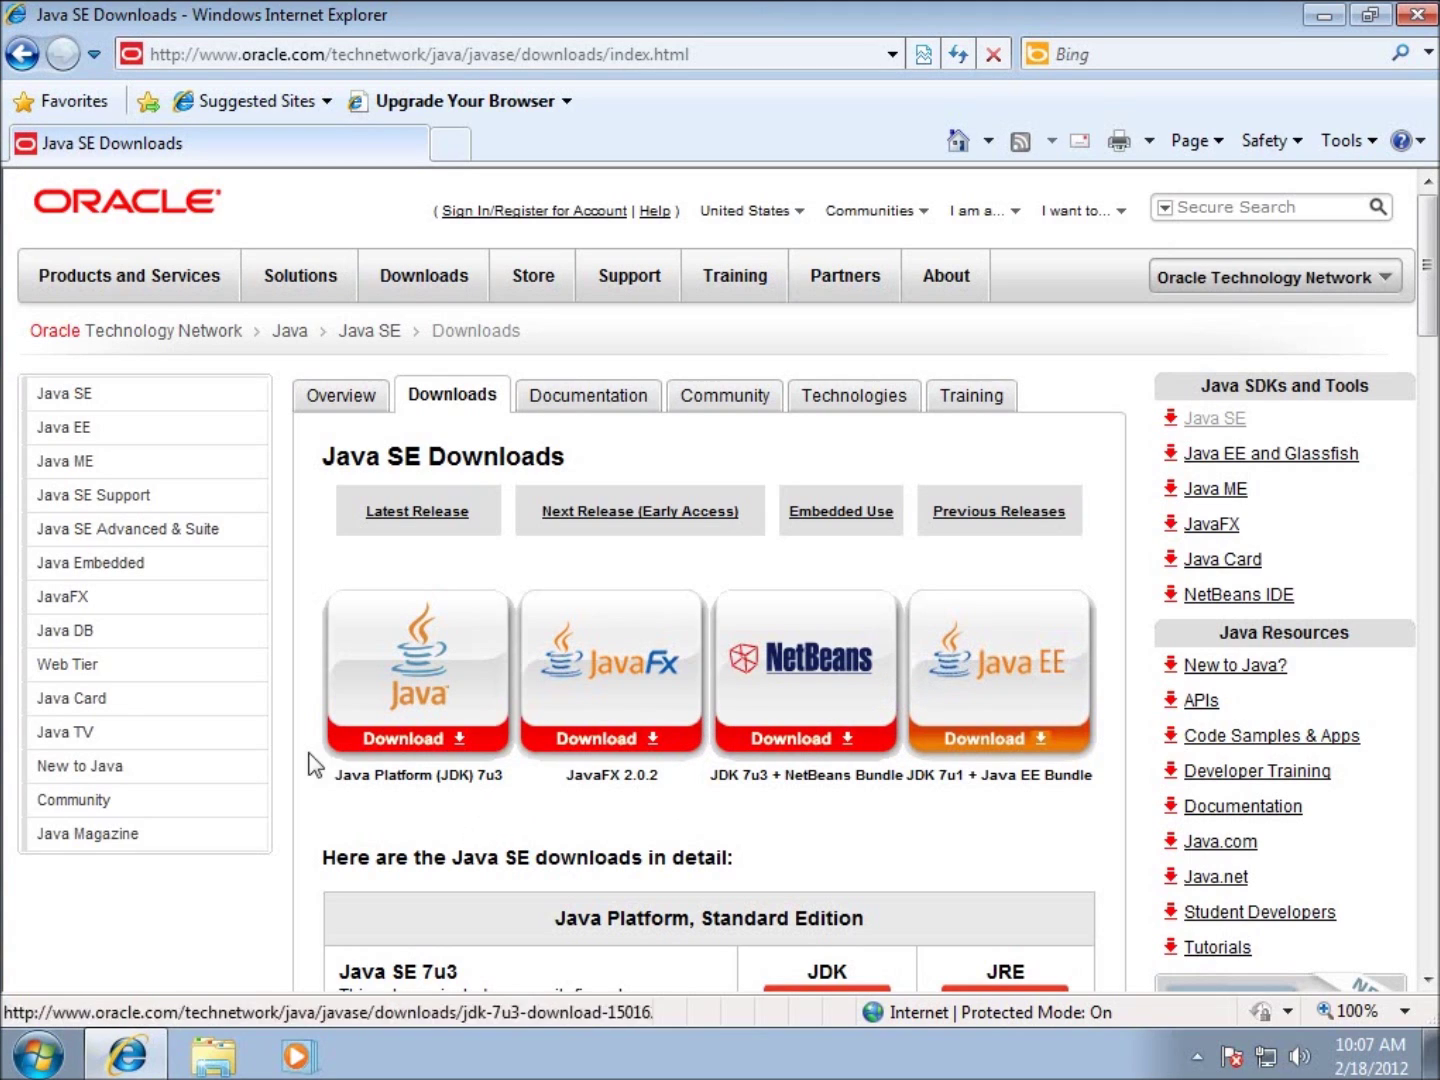
Step: Open the JDK 7u3 download page, accept the license agreement and choose the Windows x86 installer
left_click(417, 712)
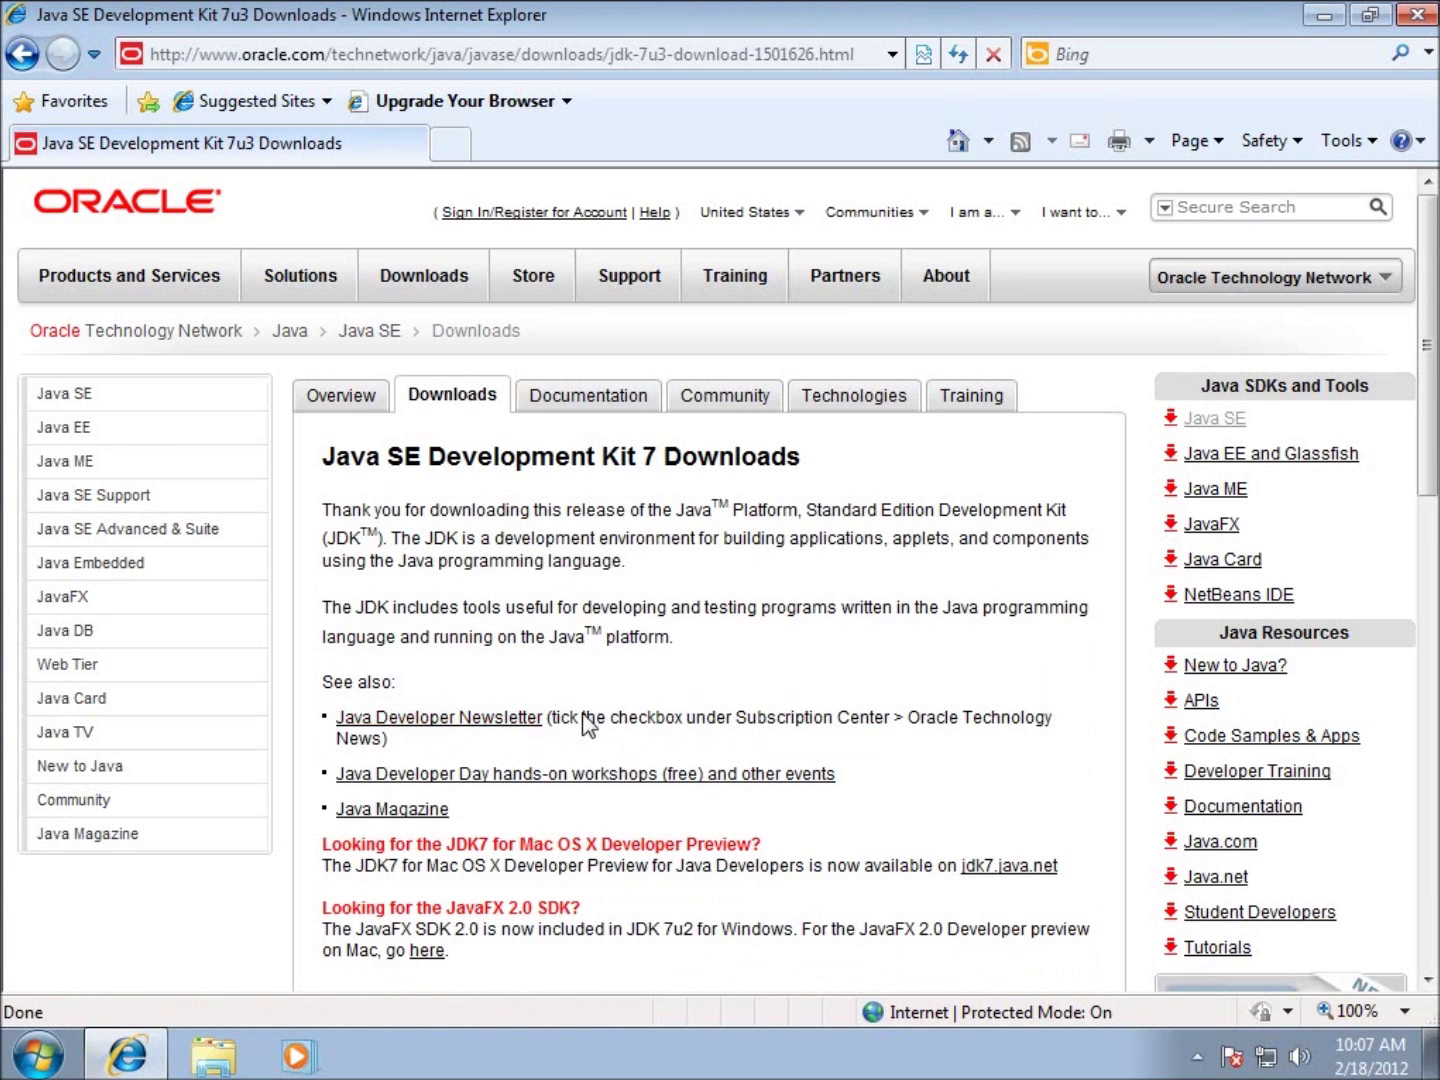
scroll(581, 715, "down", 5)
scroll(572, 722, "down", 3)
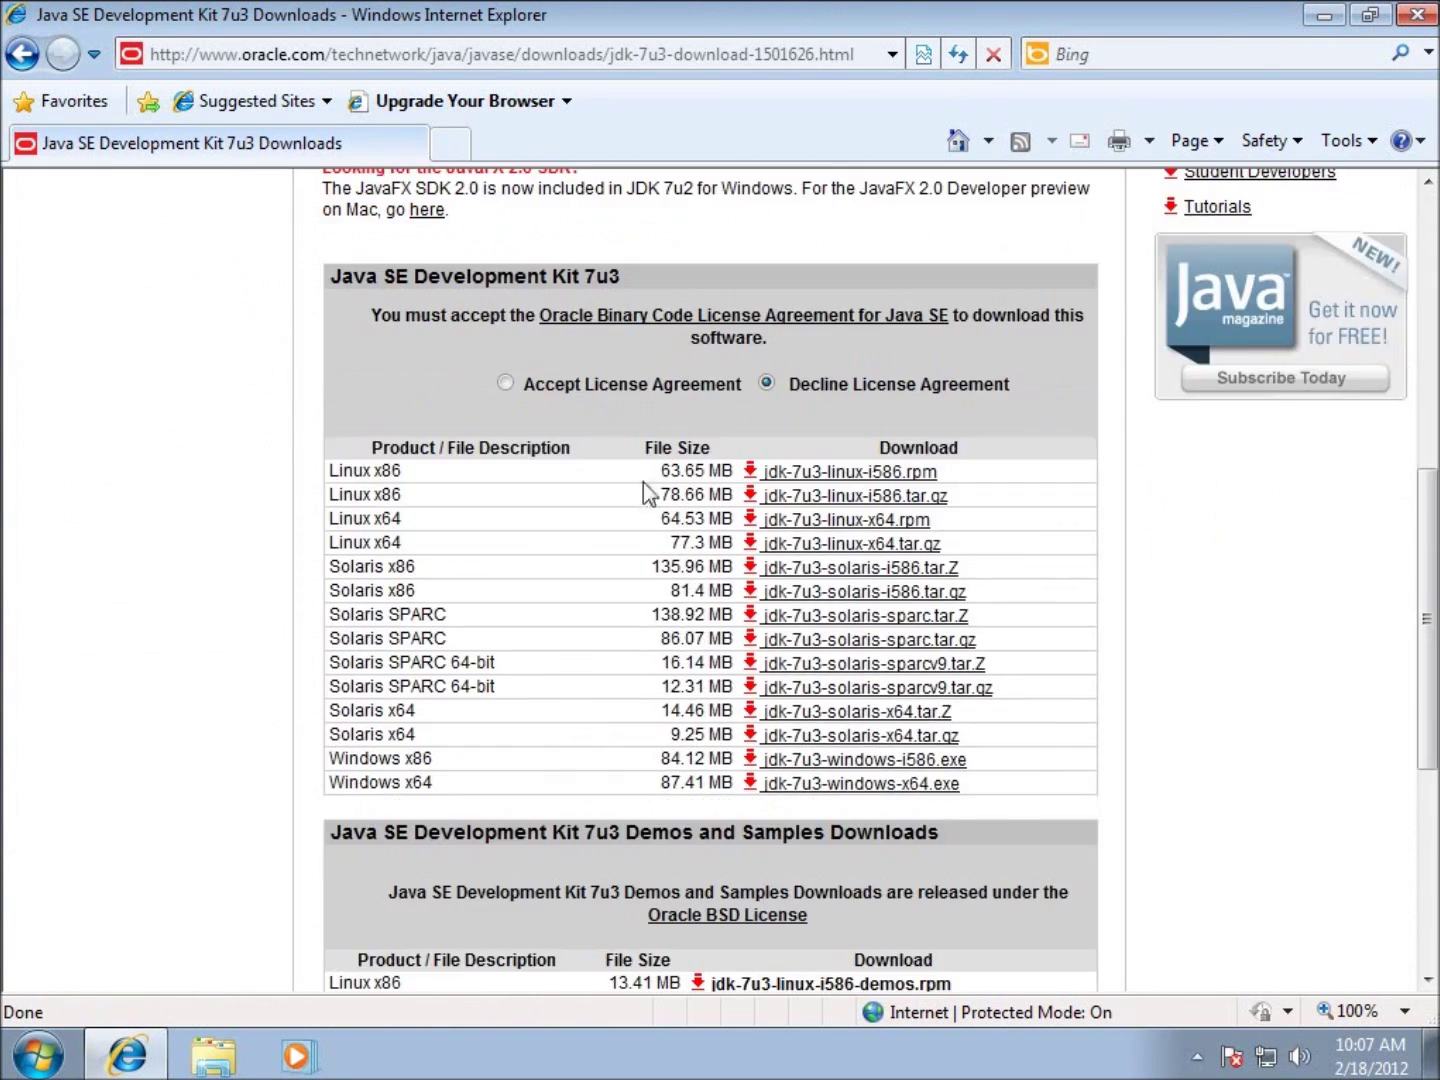
left_click(505, 383)
scroll(507, 396, "down", 1)
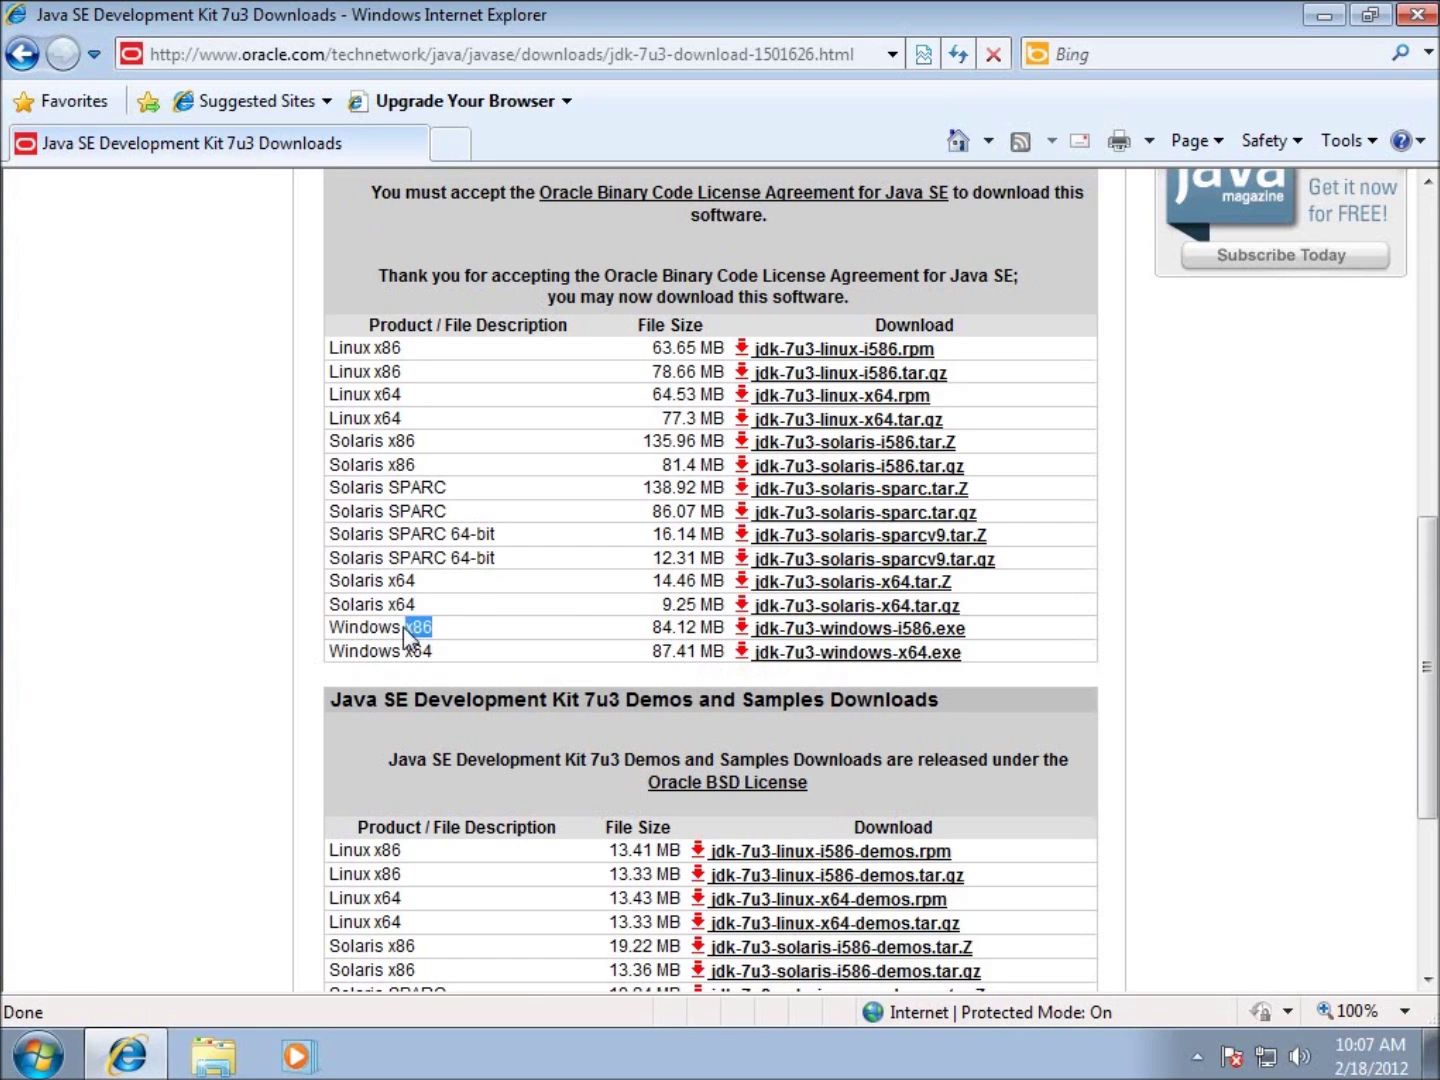
mouse_move(403, 627)
left_mouse_down()
mouse_move(728, 638)
mouse_move(441, 632)
mouse_move(418, 651)
left_mouse_up()
left_click(800, 631)
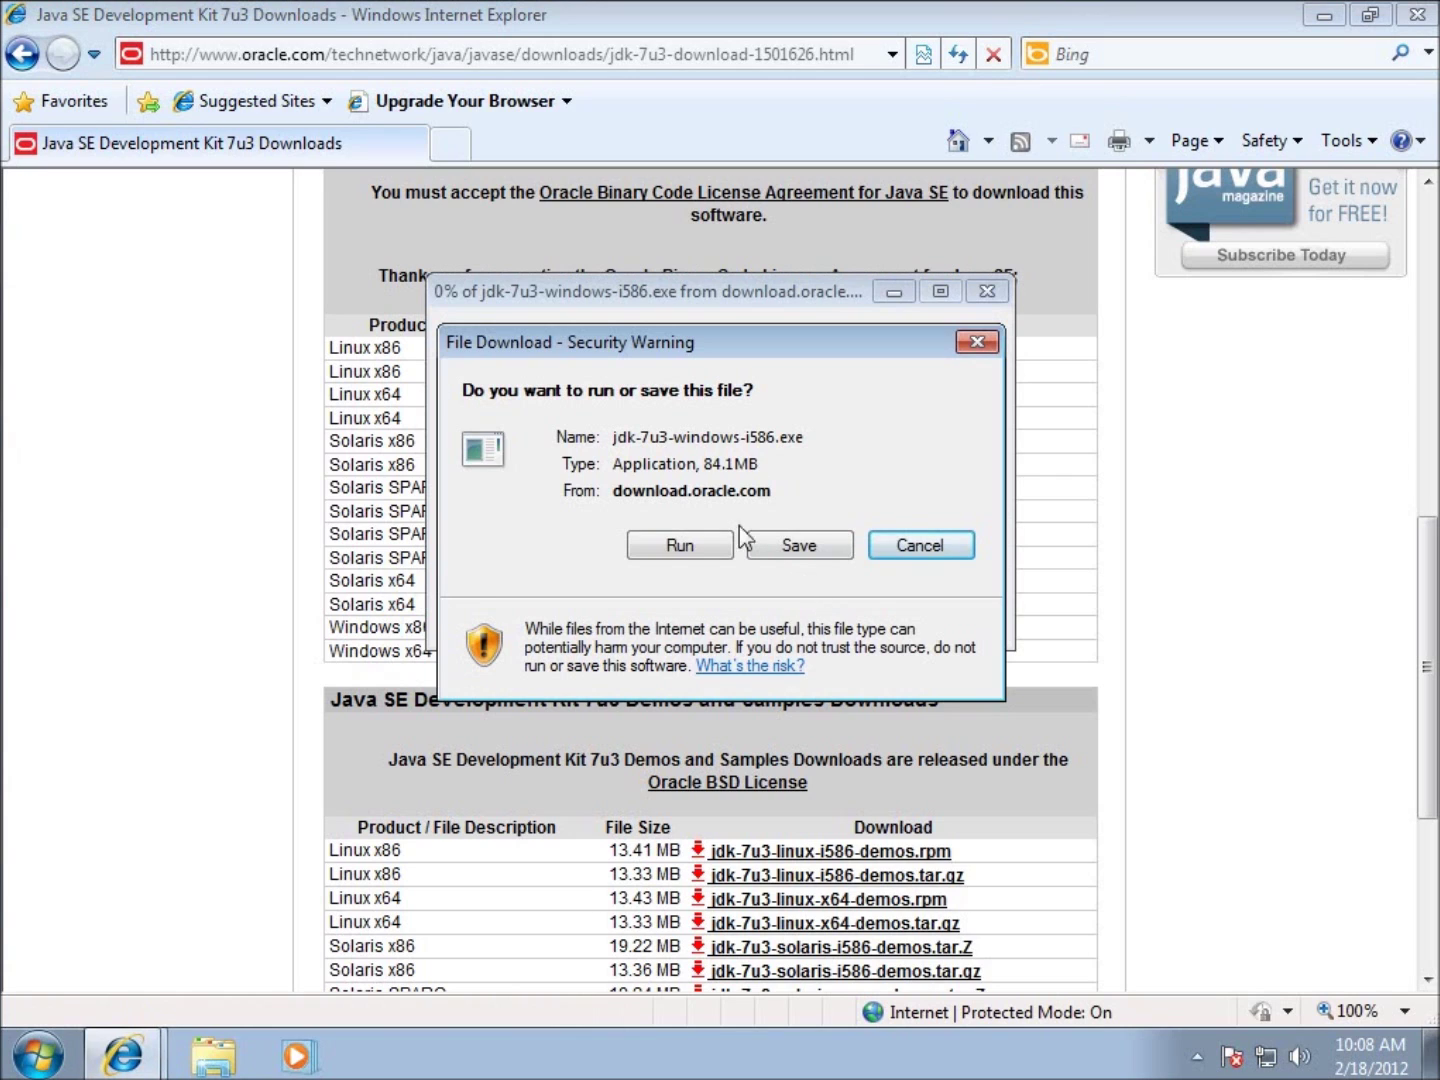
Step: Save jdk-7u3-windows-i586.exe to the Desktop, then close Internet Explorer when the download finishes
left_click(784, 542)
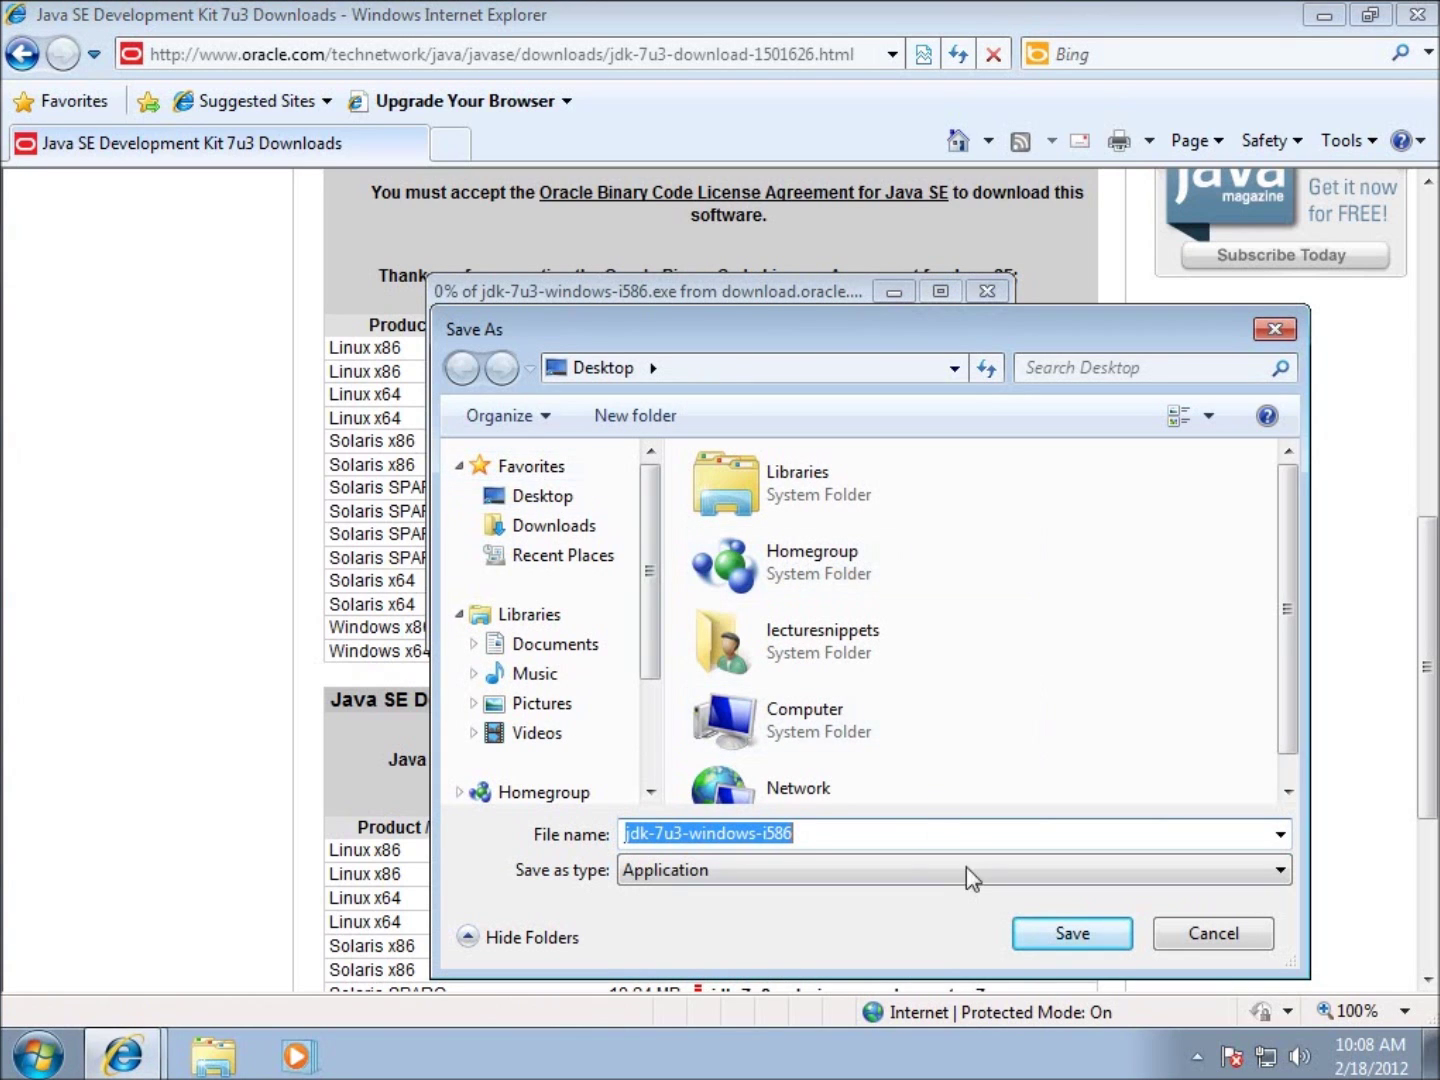
left_click(1030, 933)
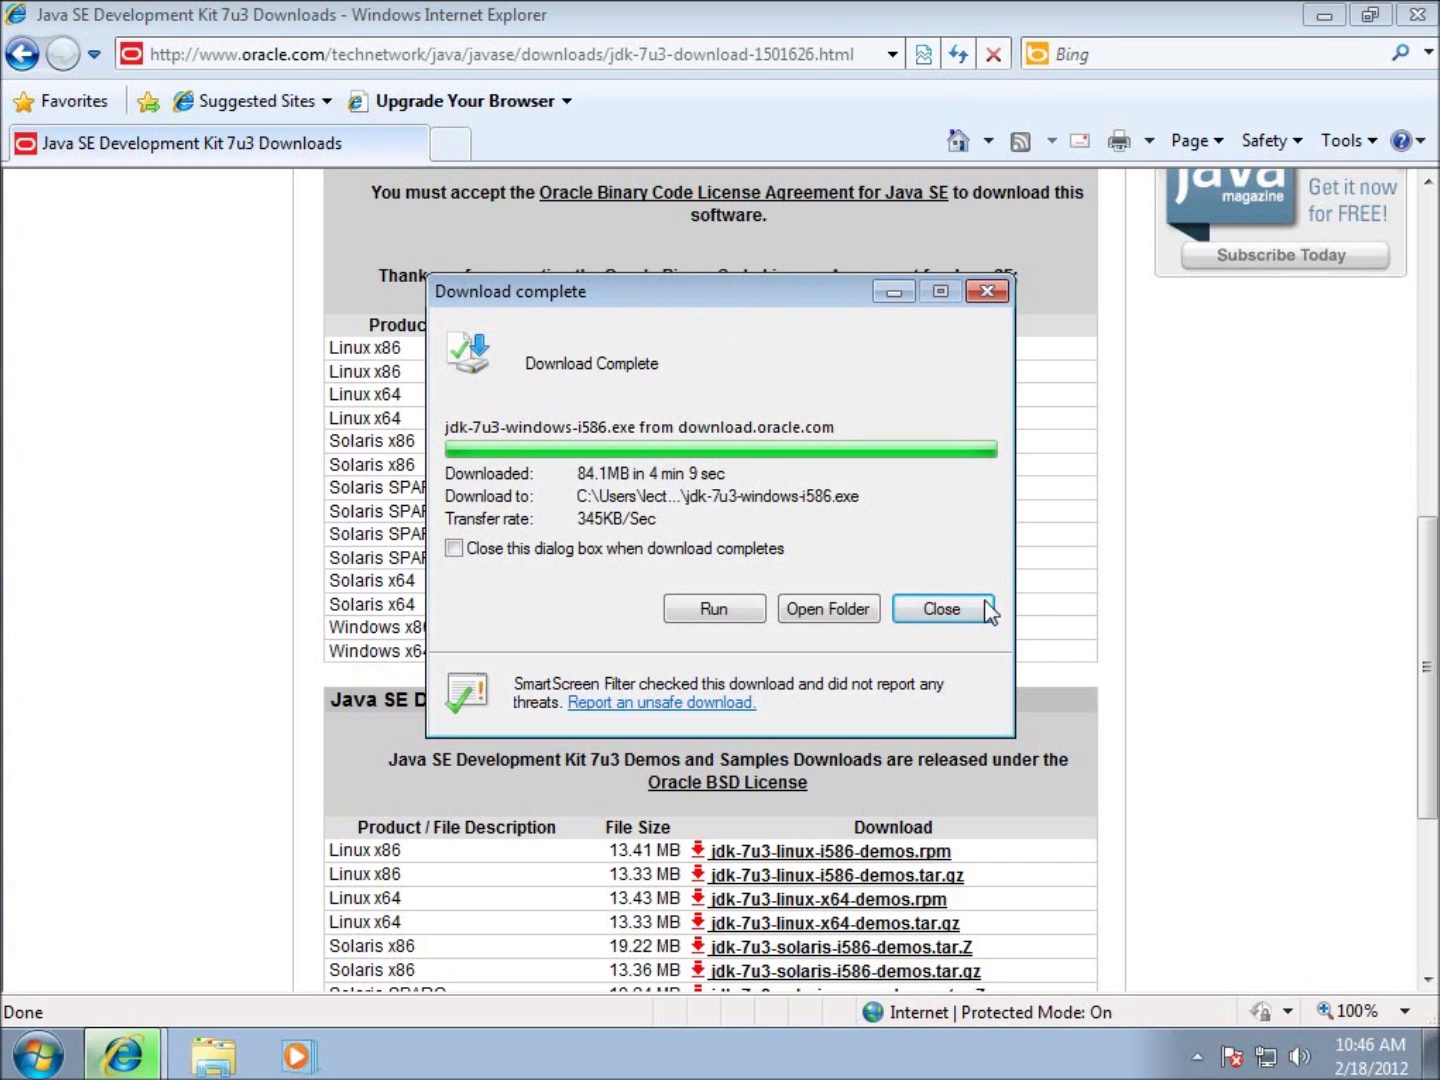
left_click(941, 608)
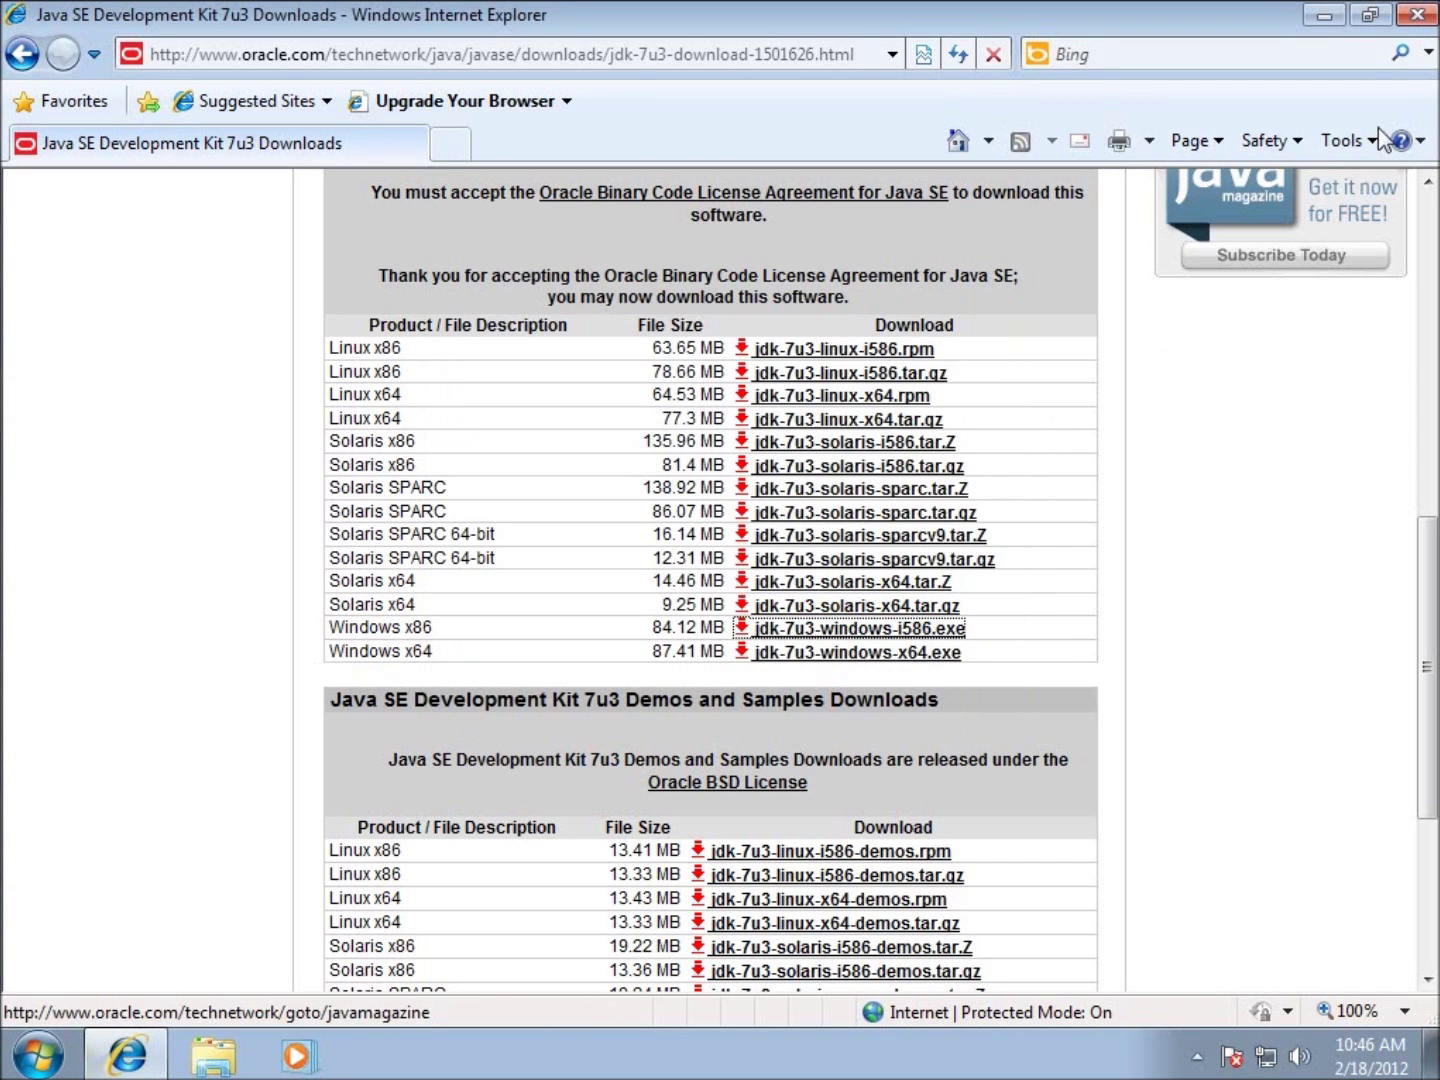
left_click(1416, 18)
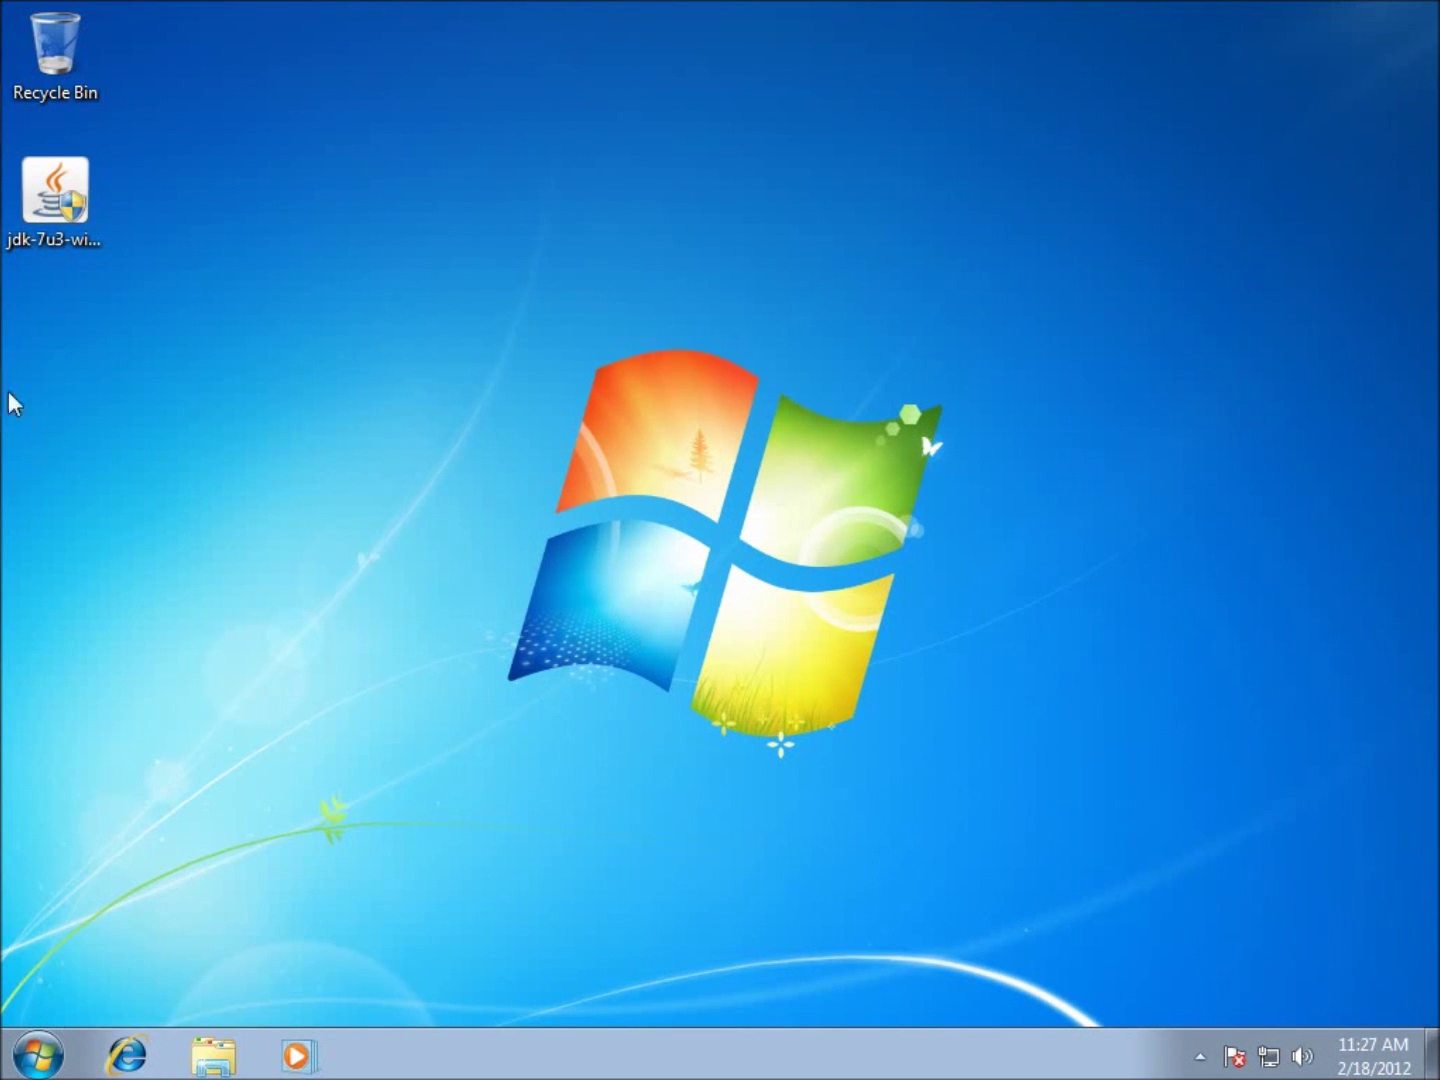
Step: Run the jdk-7u3 installer and install JDK 7 Update 3 and its public JRE in the default folders
left_click(61, 197)
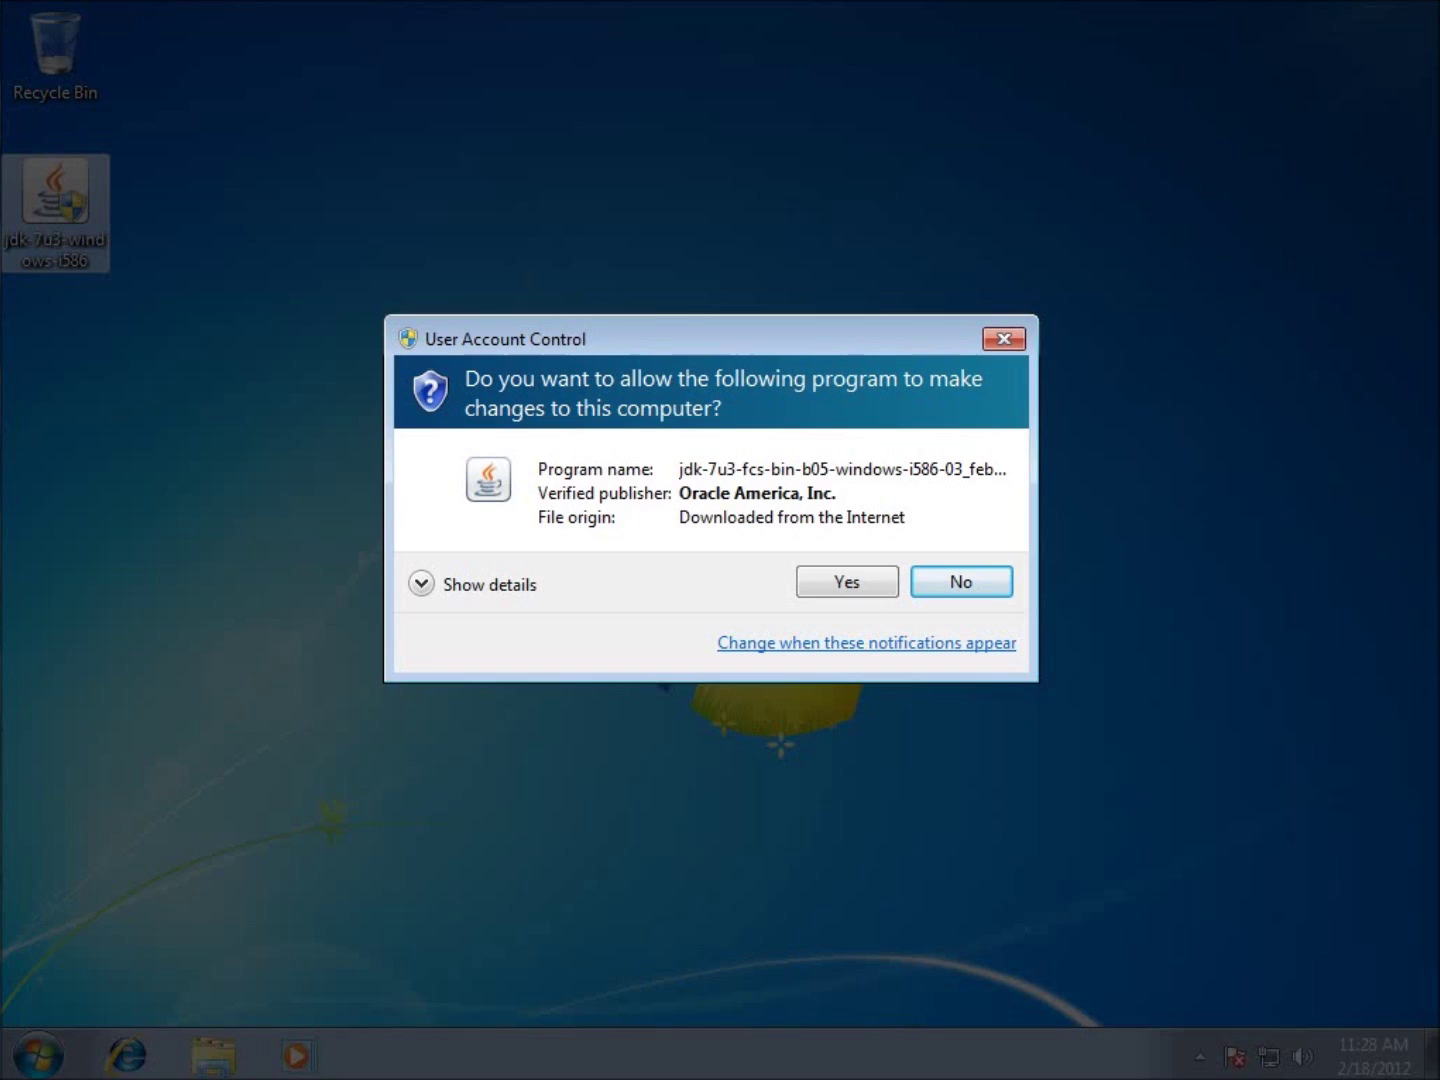
left_click(840, 582)
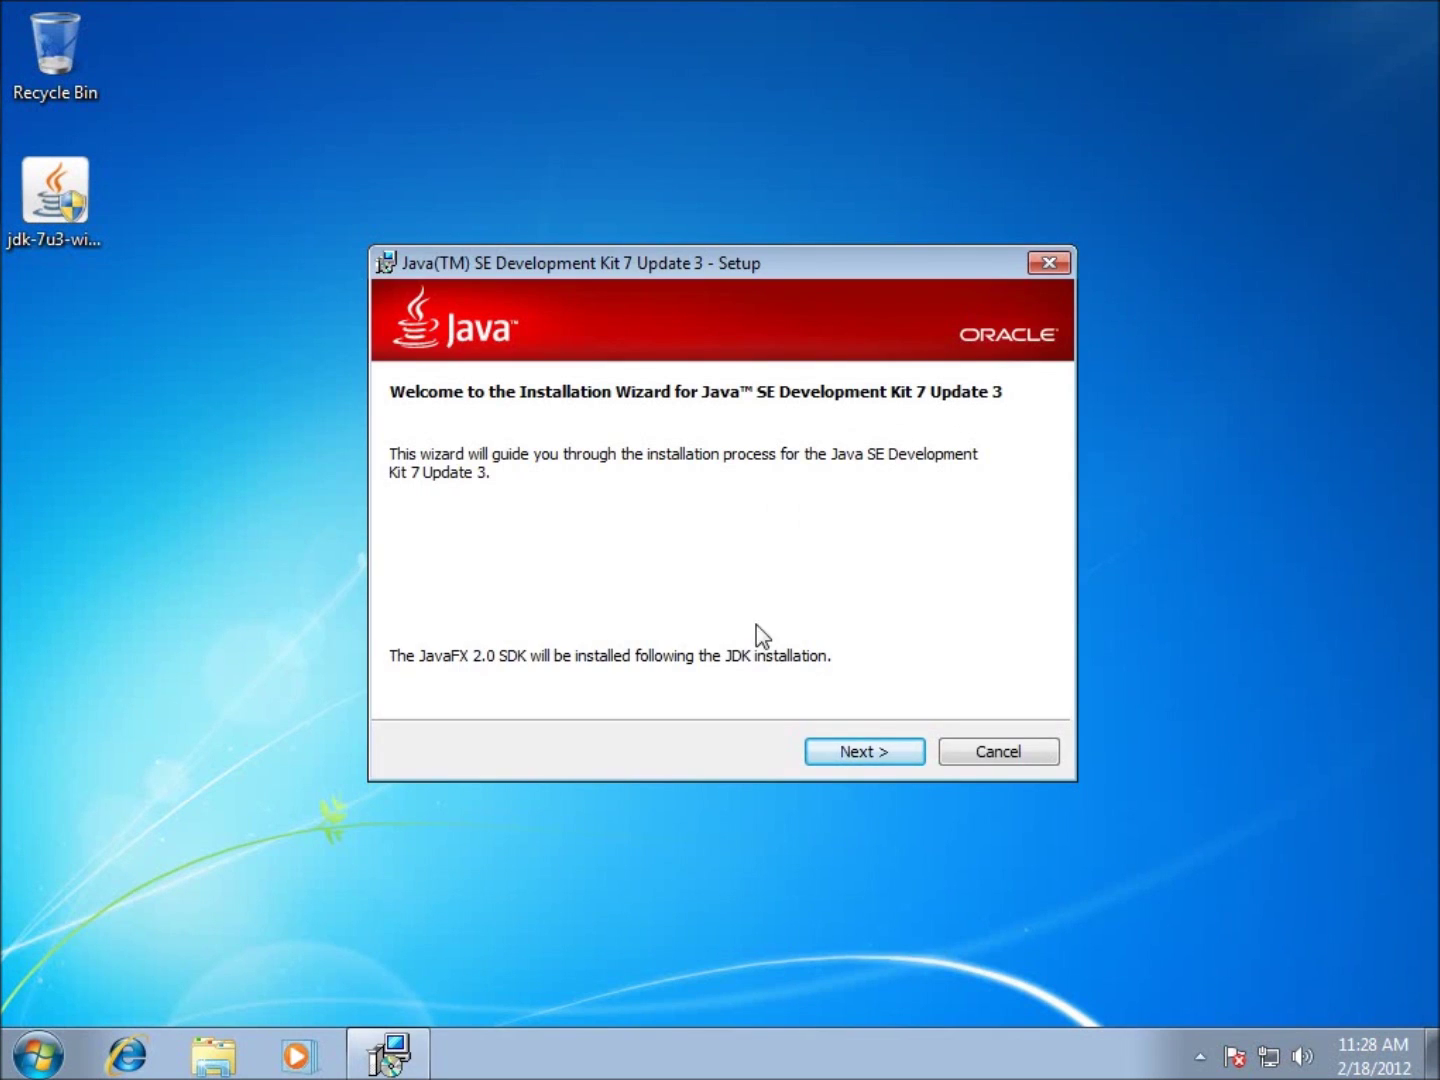
left_click(857, 745)
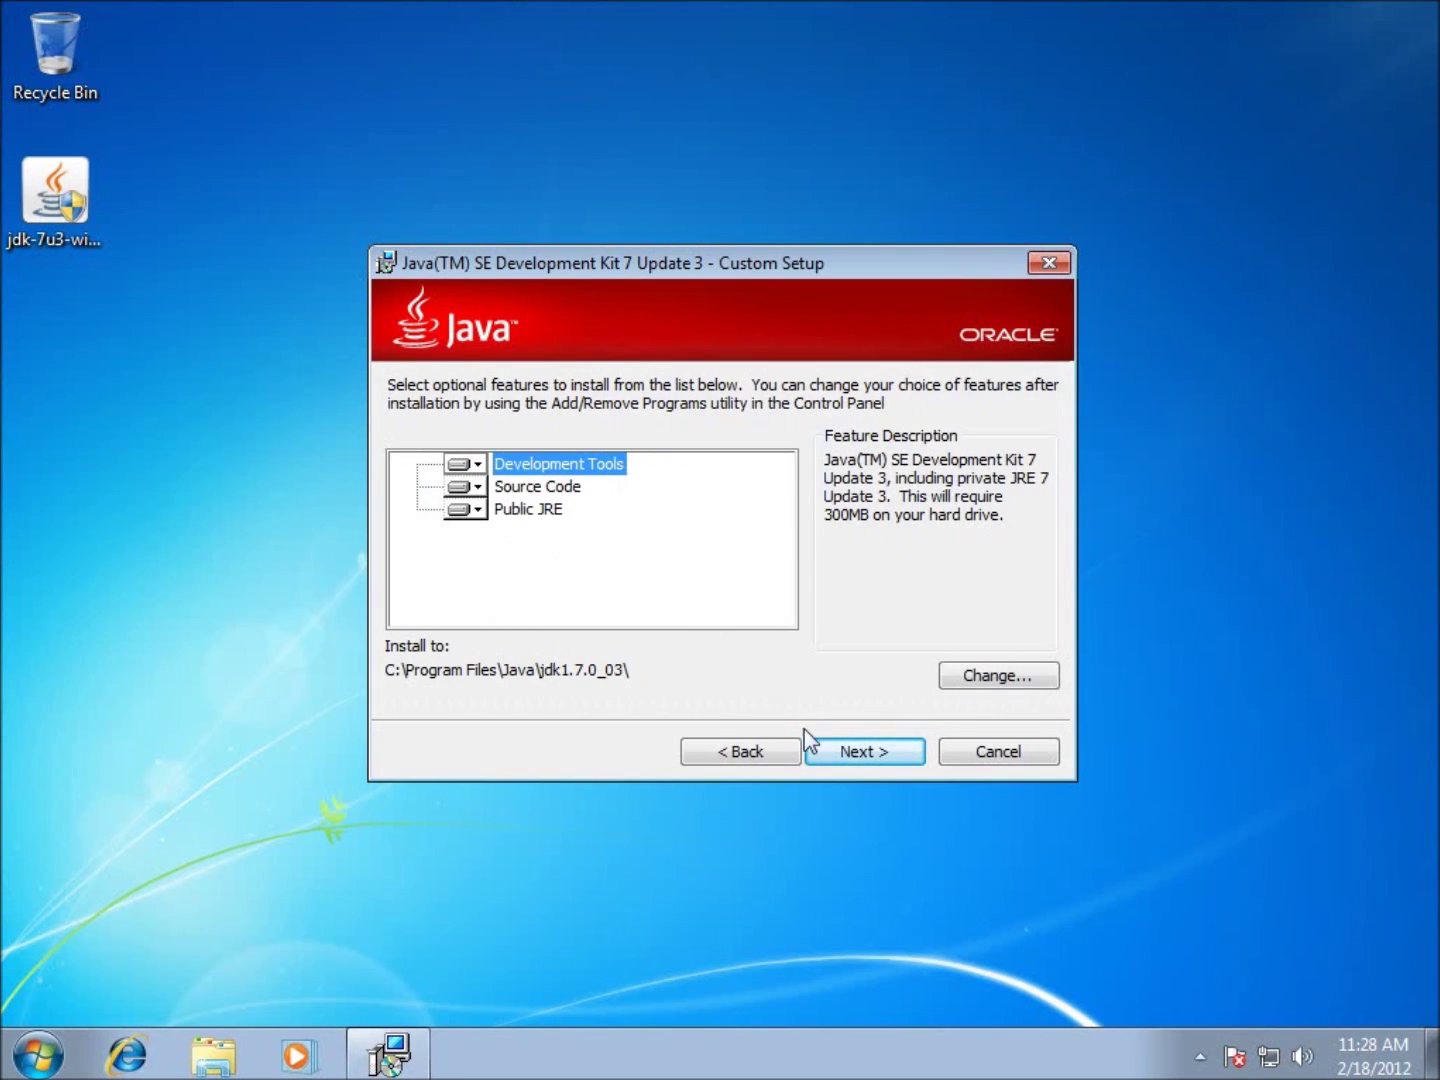
left_click(865, 752)
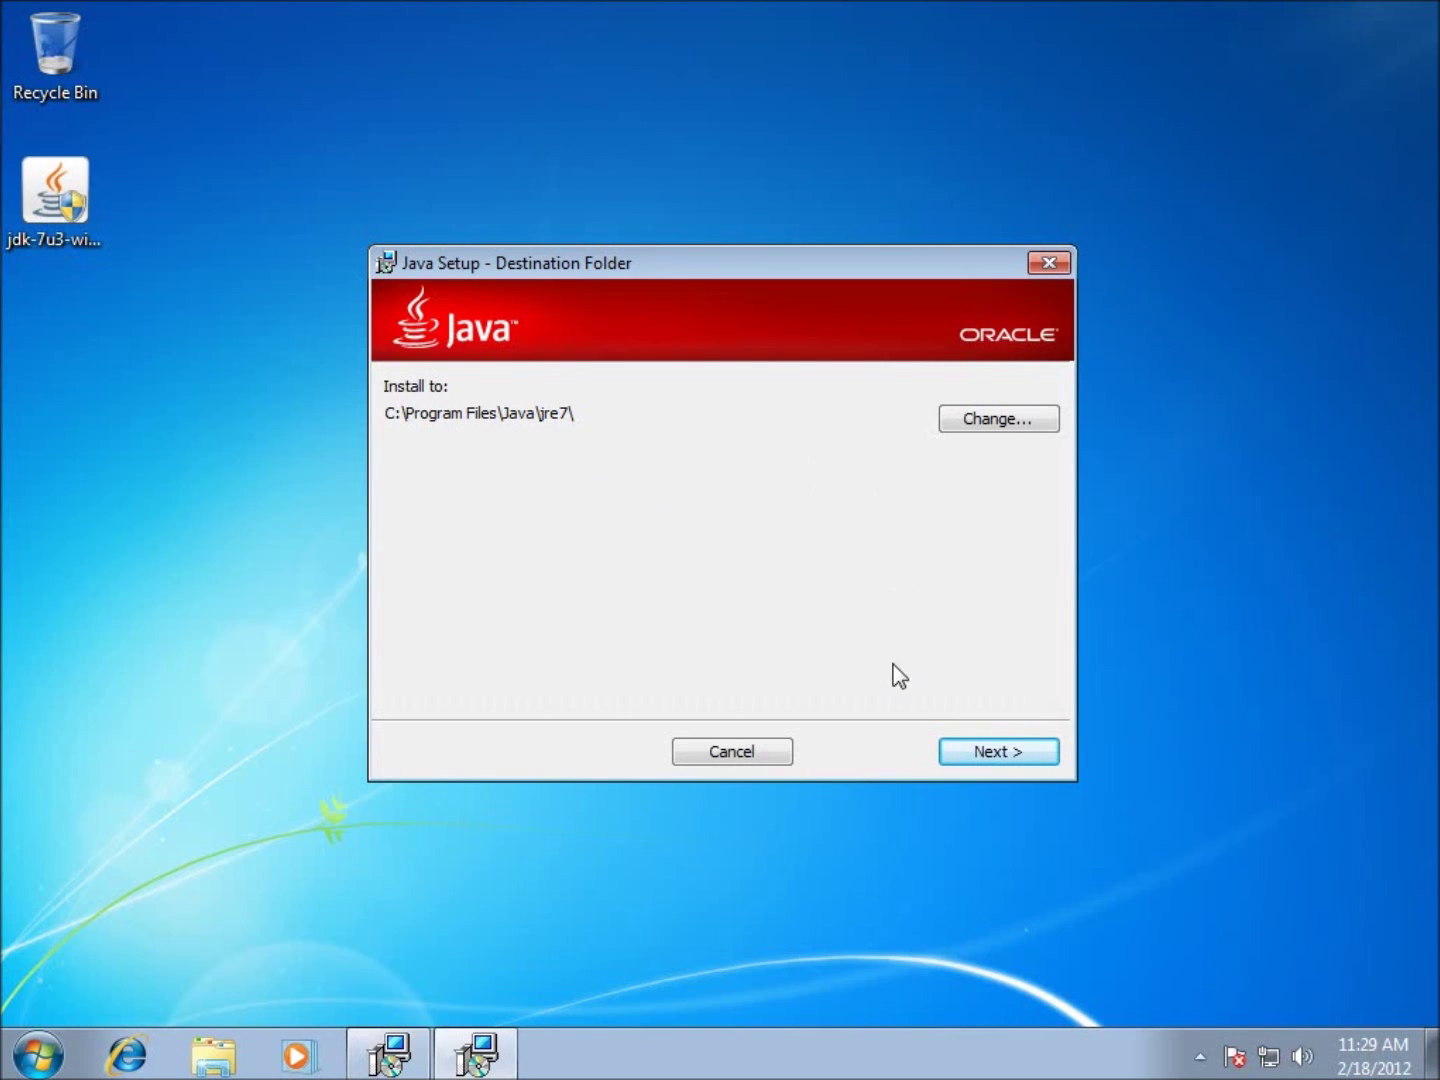
left_click(990, 755)
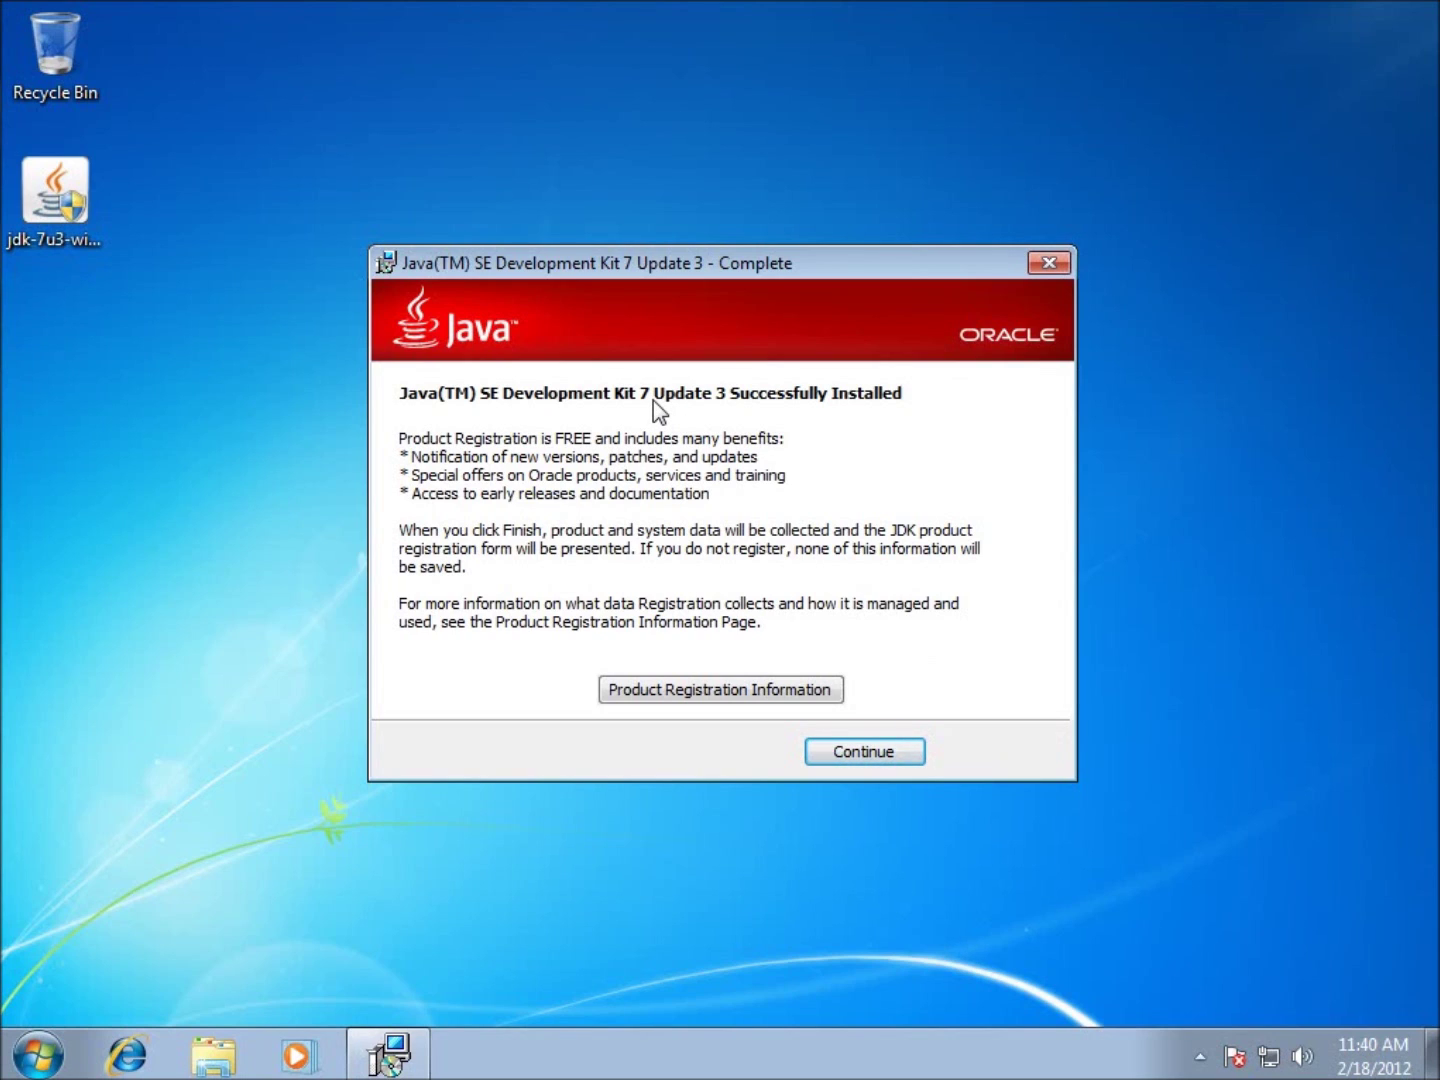
Step: Finish the JDK installer and install the JavaFX 2.0.3 SDK into its default folder
left_click(905, 751)
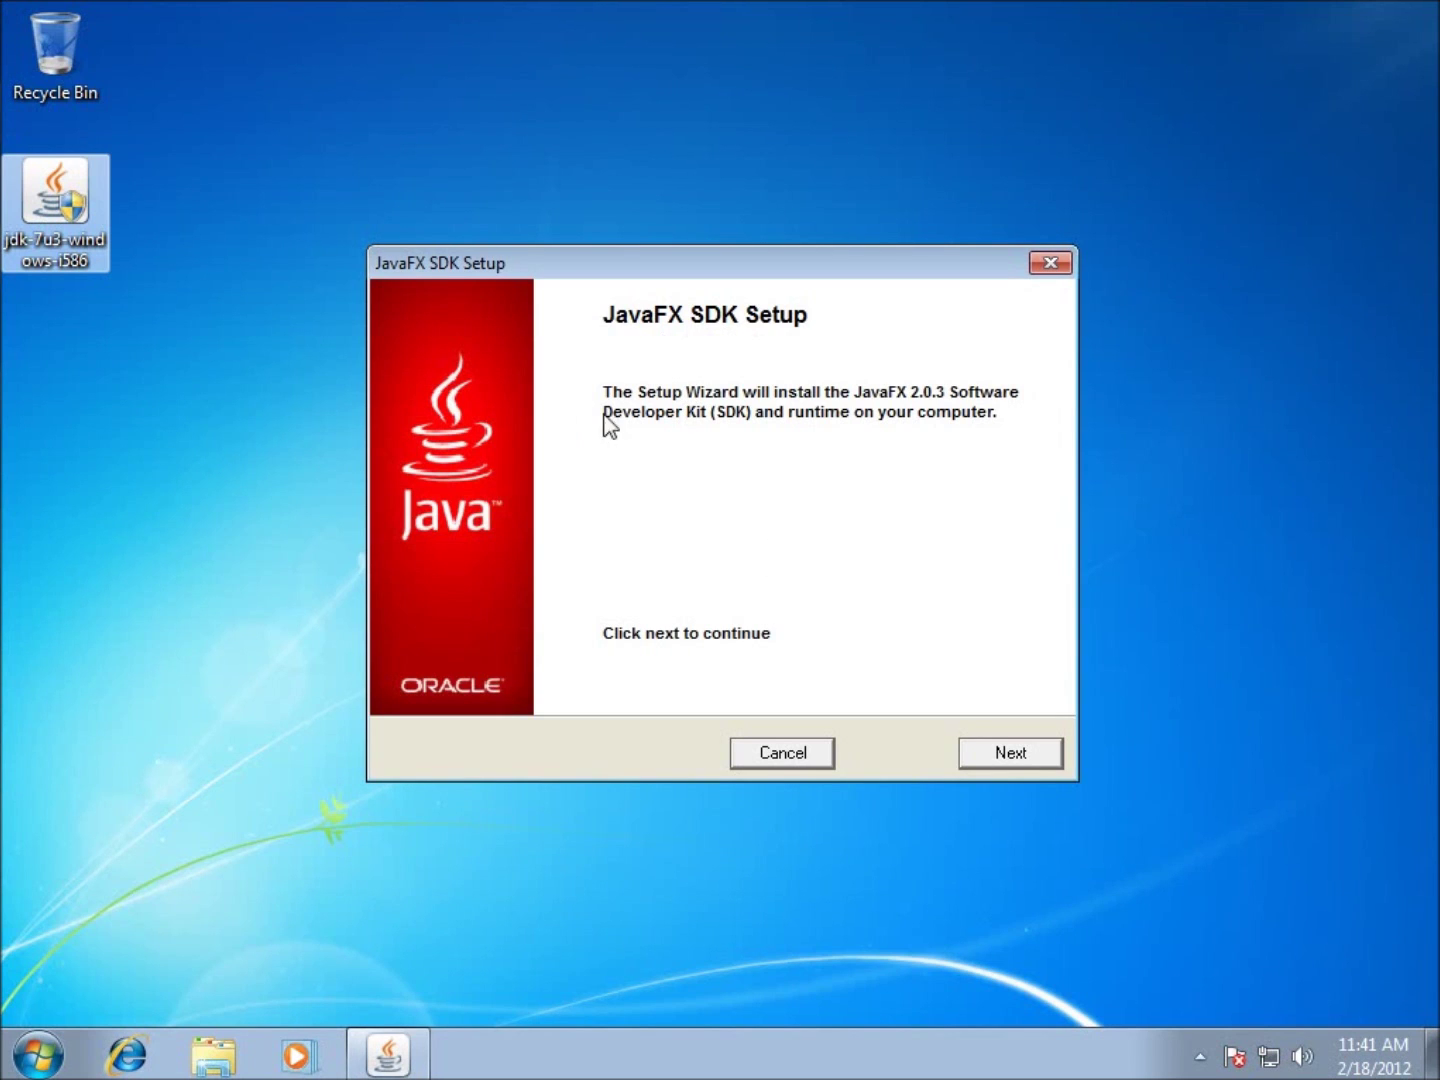
left_click(1018, 761)
left_click(1018, 761)
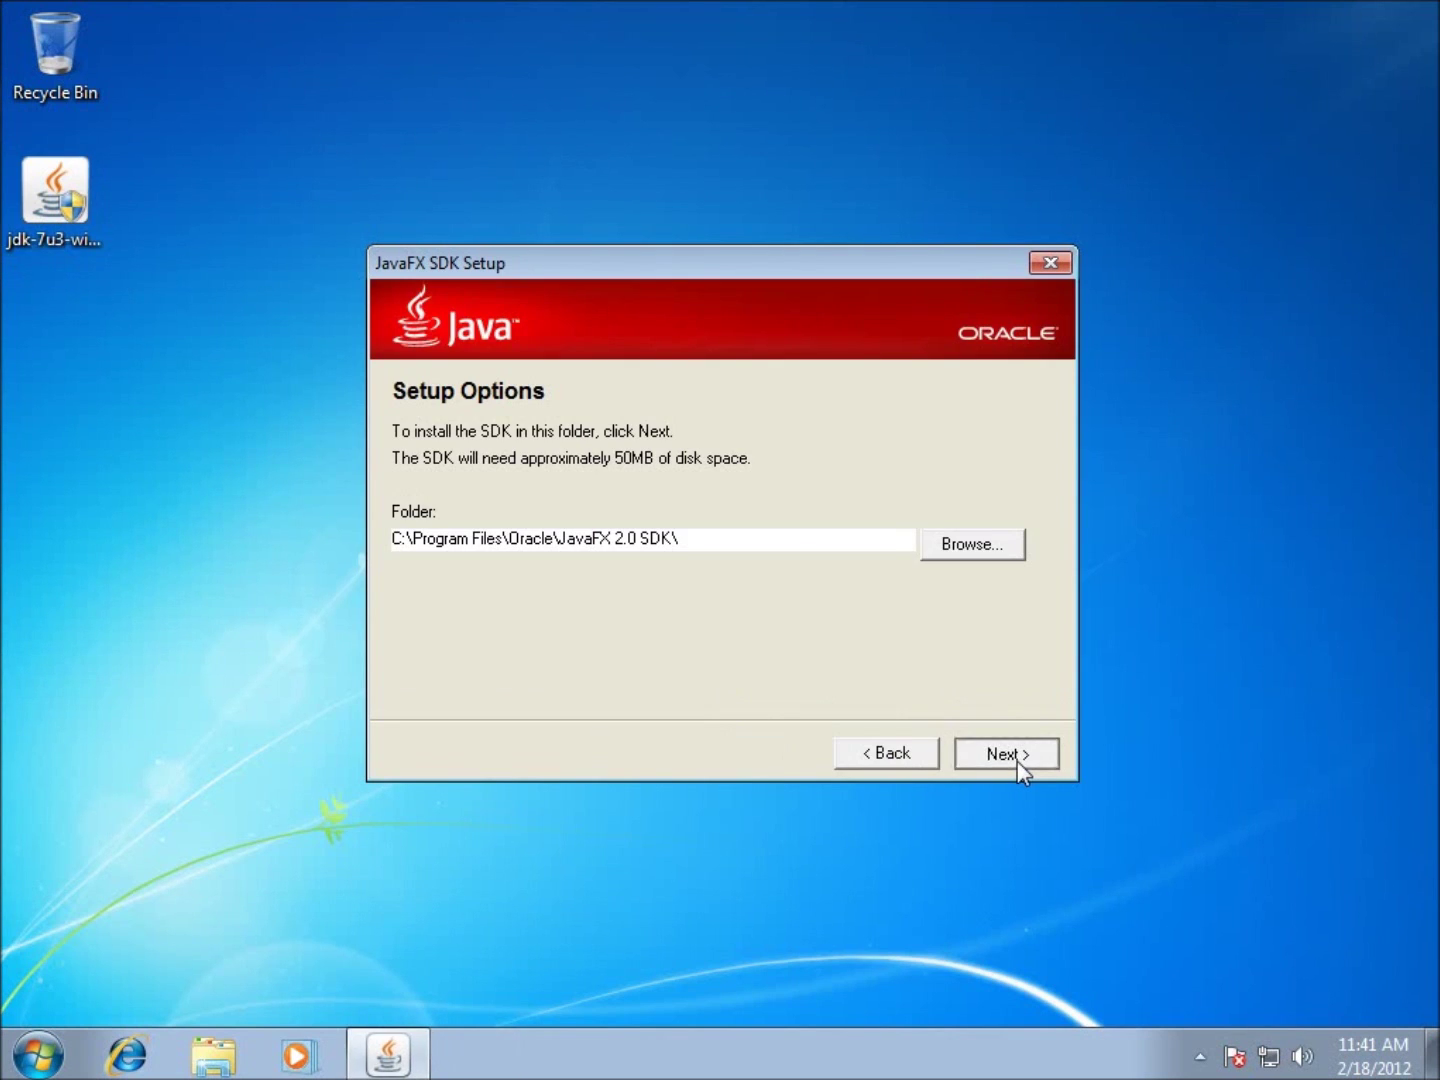
left_click(1017, 759)
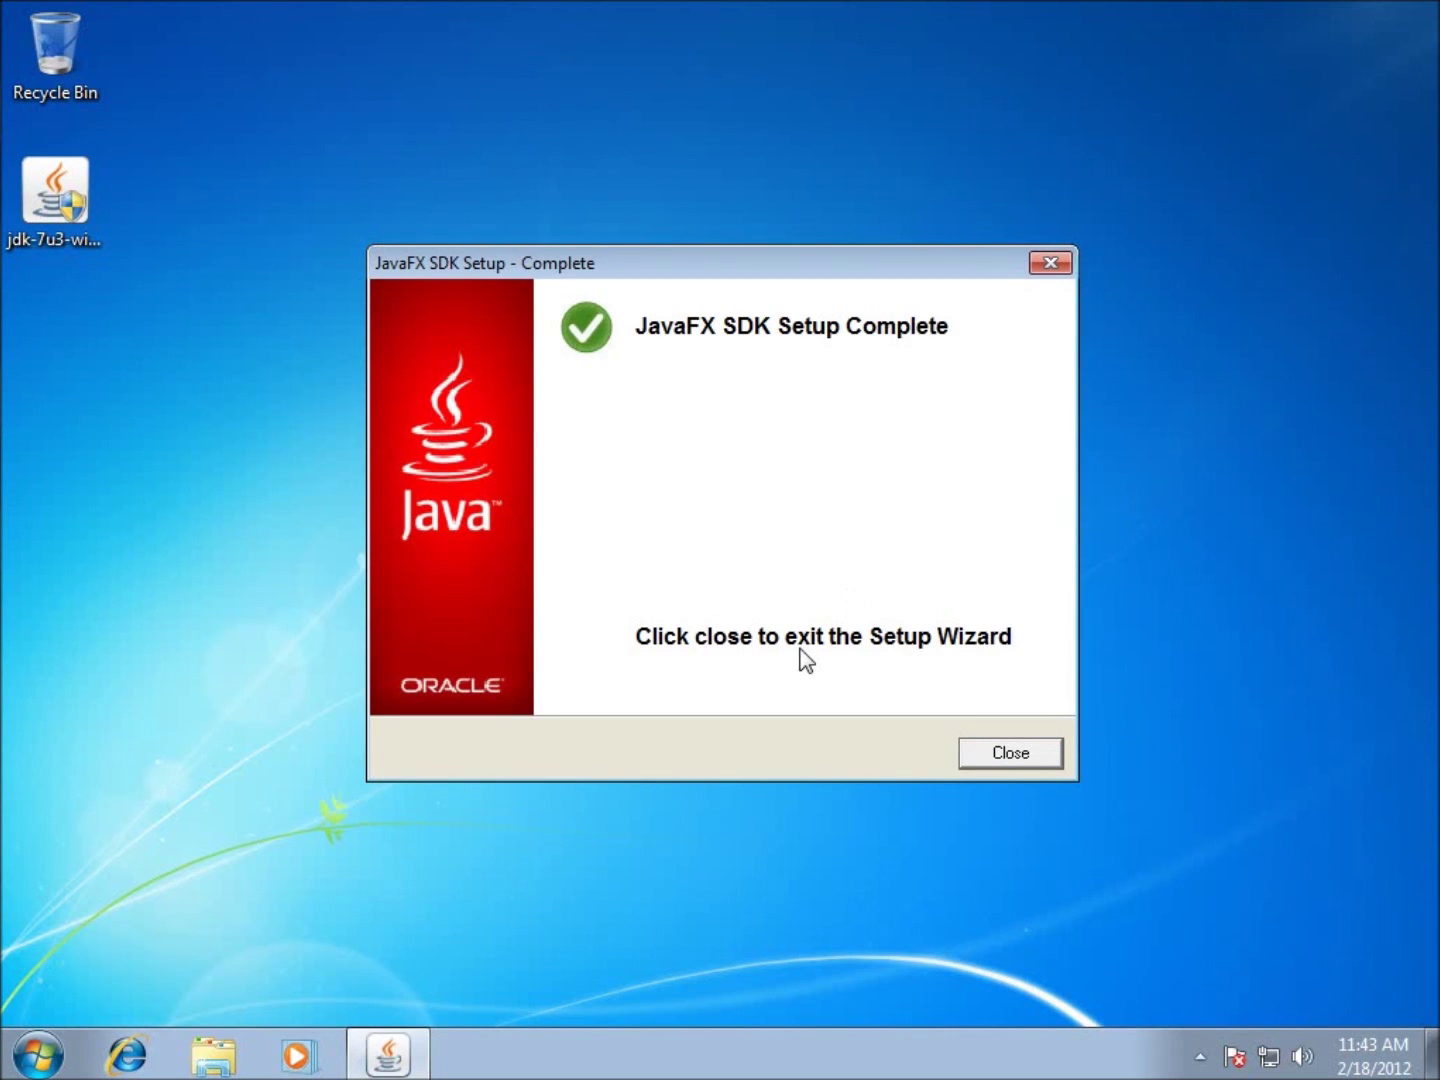
left_click(1012, 755)
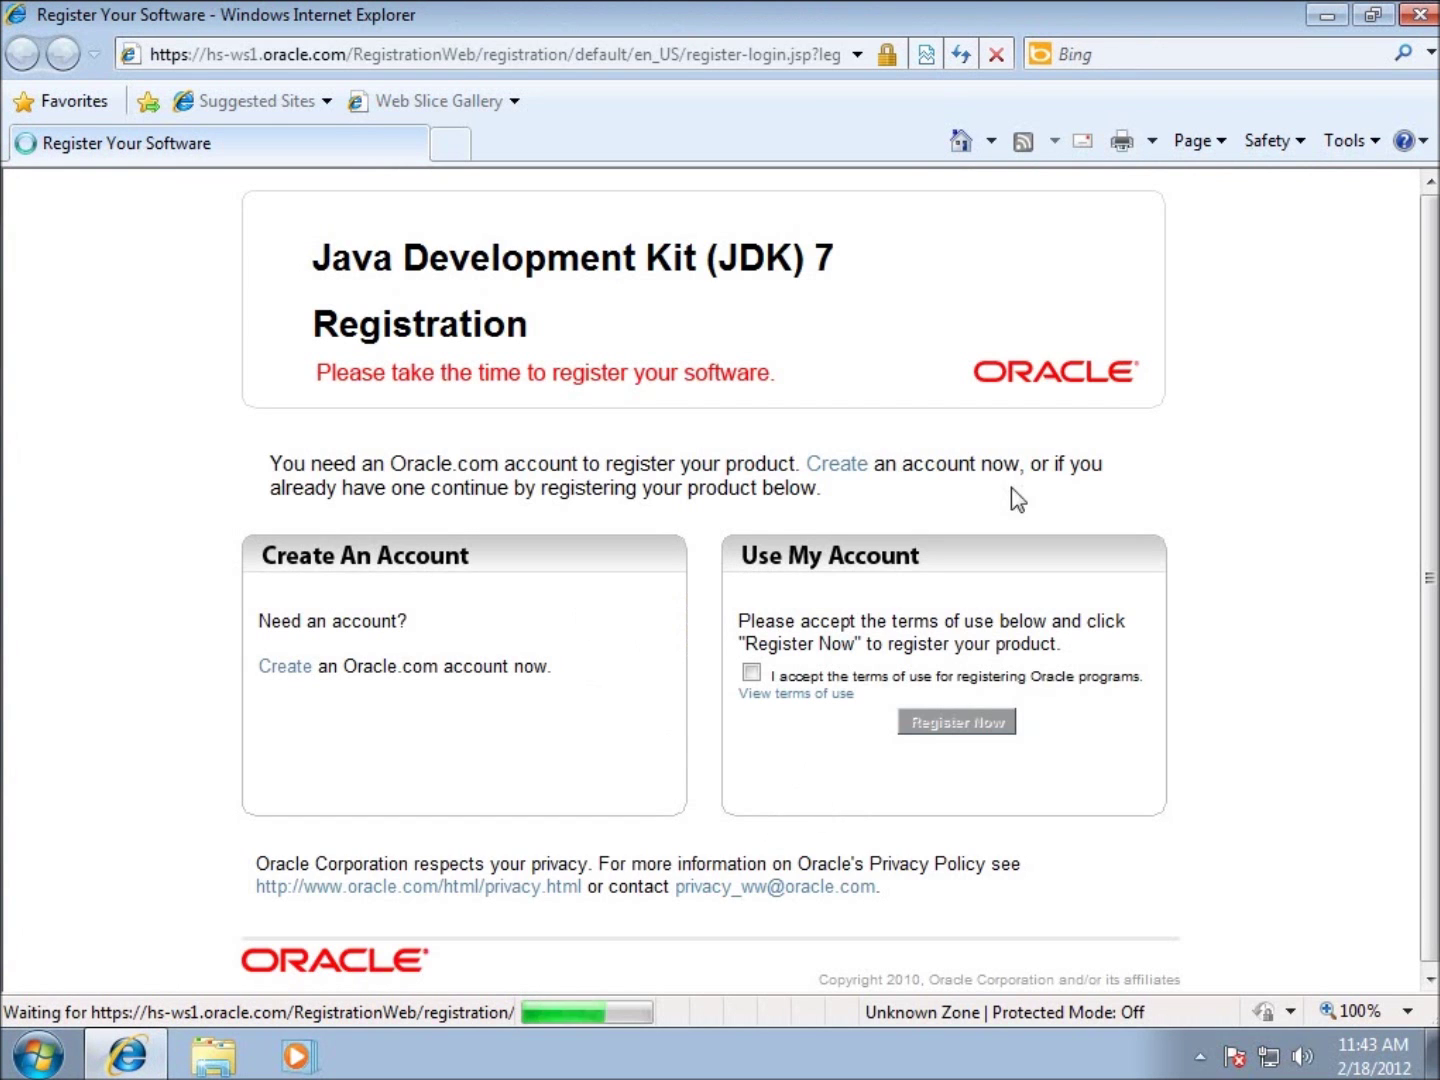
Step: Close the Internet Explorer window showing the JDK 7 Registration page
left_click(1420, 14)
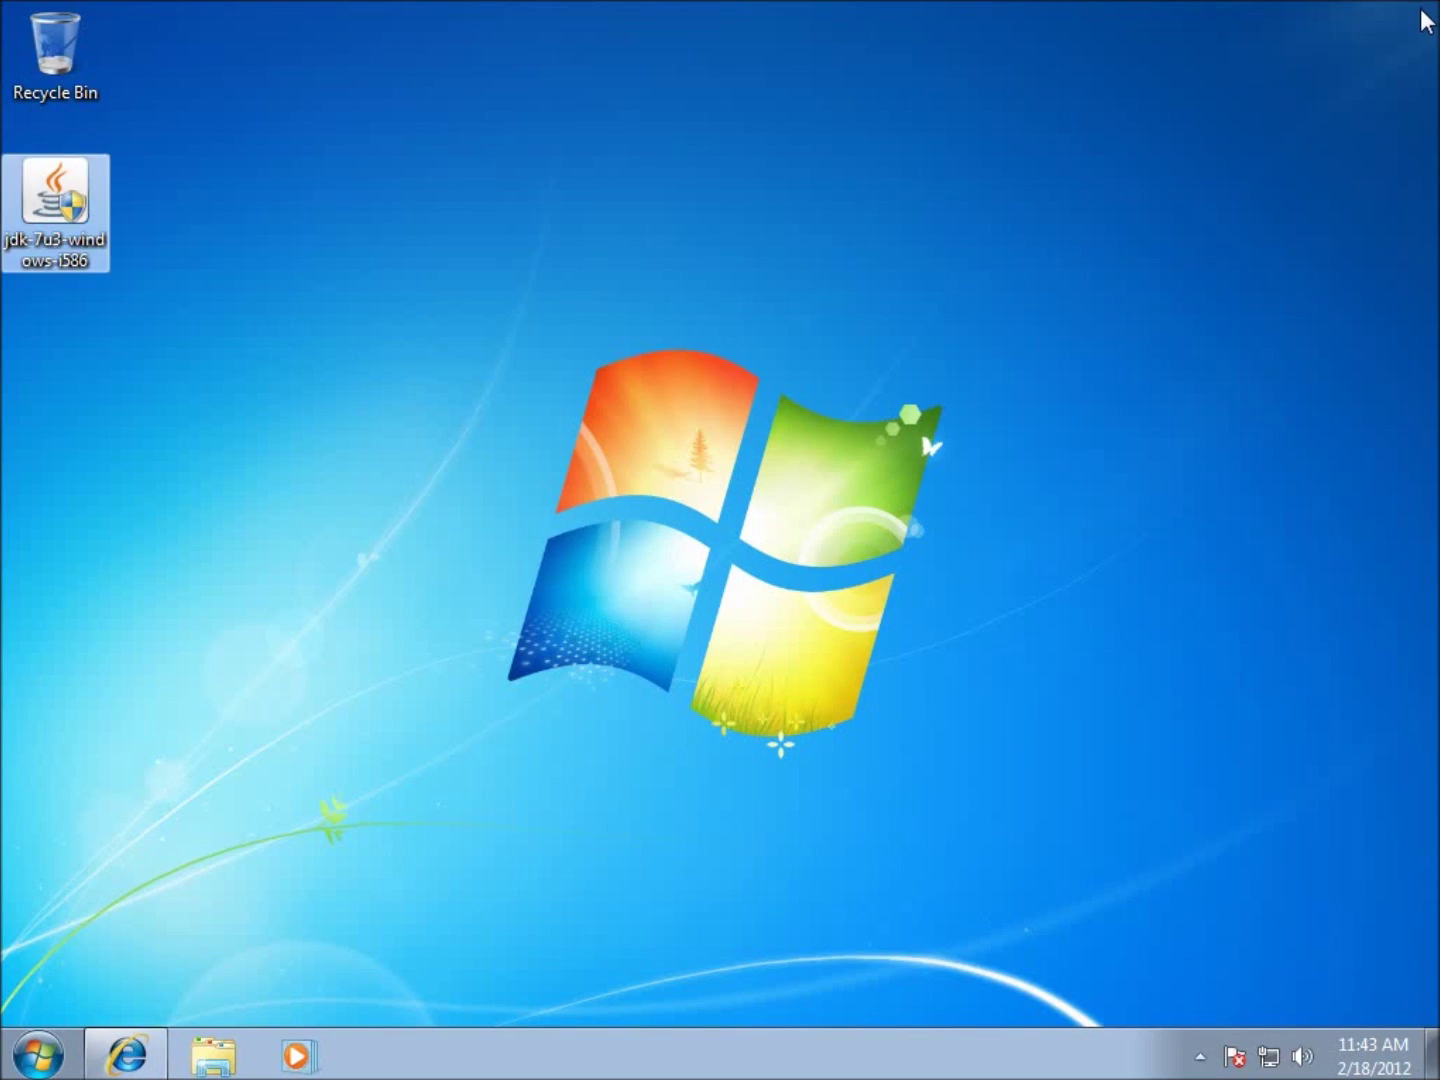
Step: Browse from Computer to C:\Program Files\Java\jdk1.7.0_03\bin in Windows Explorer
left_click(70, 1037)
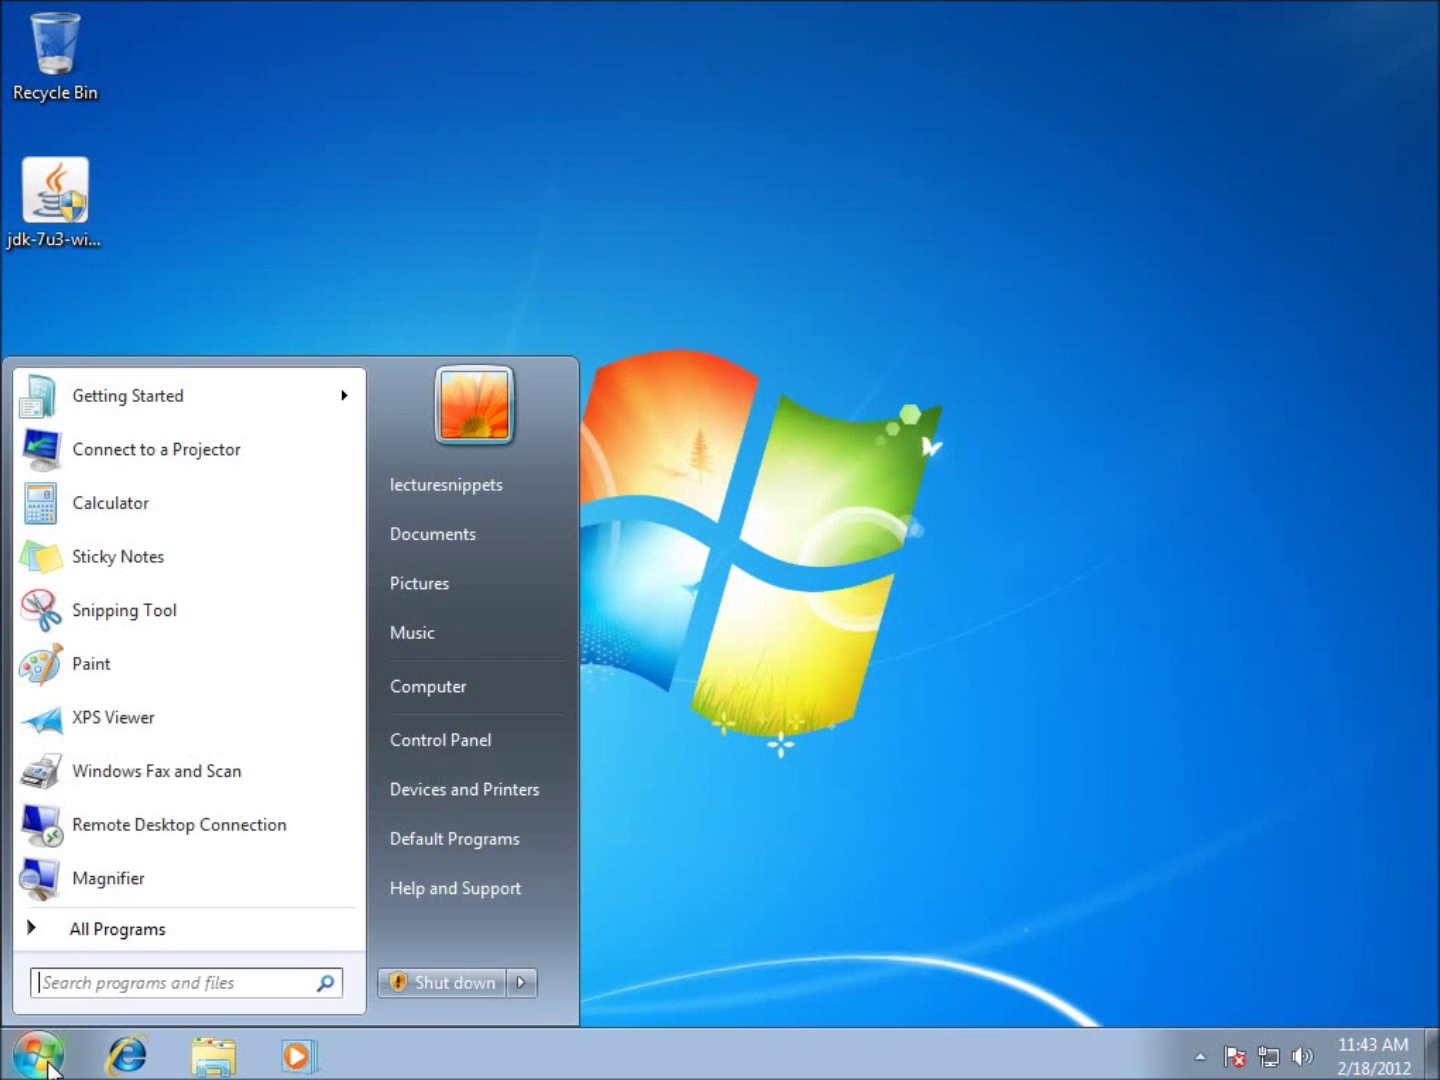
left_click(455, 692)
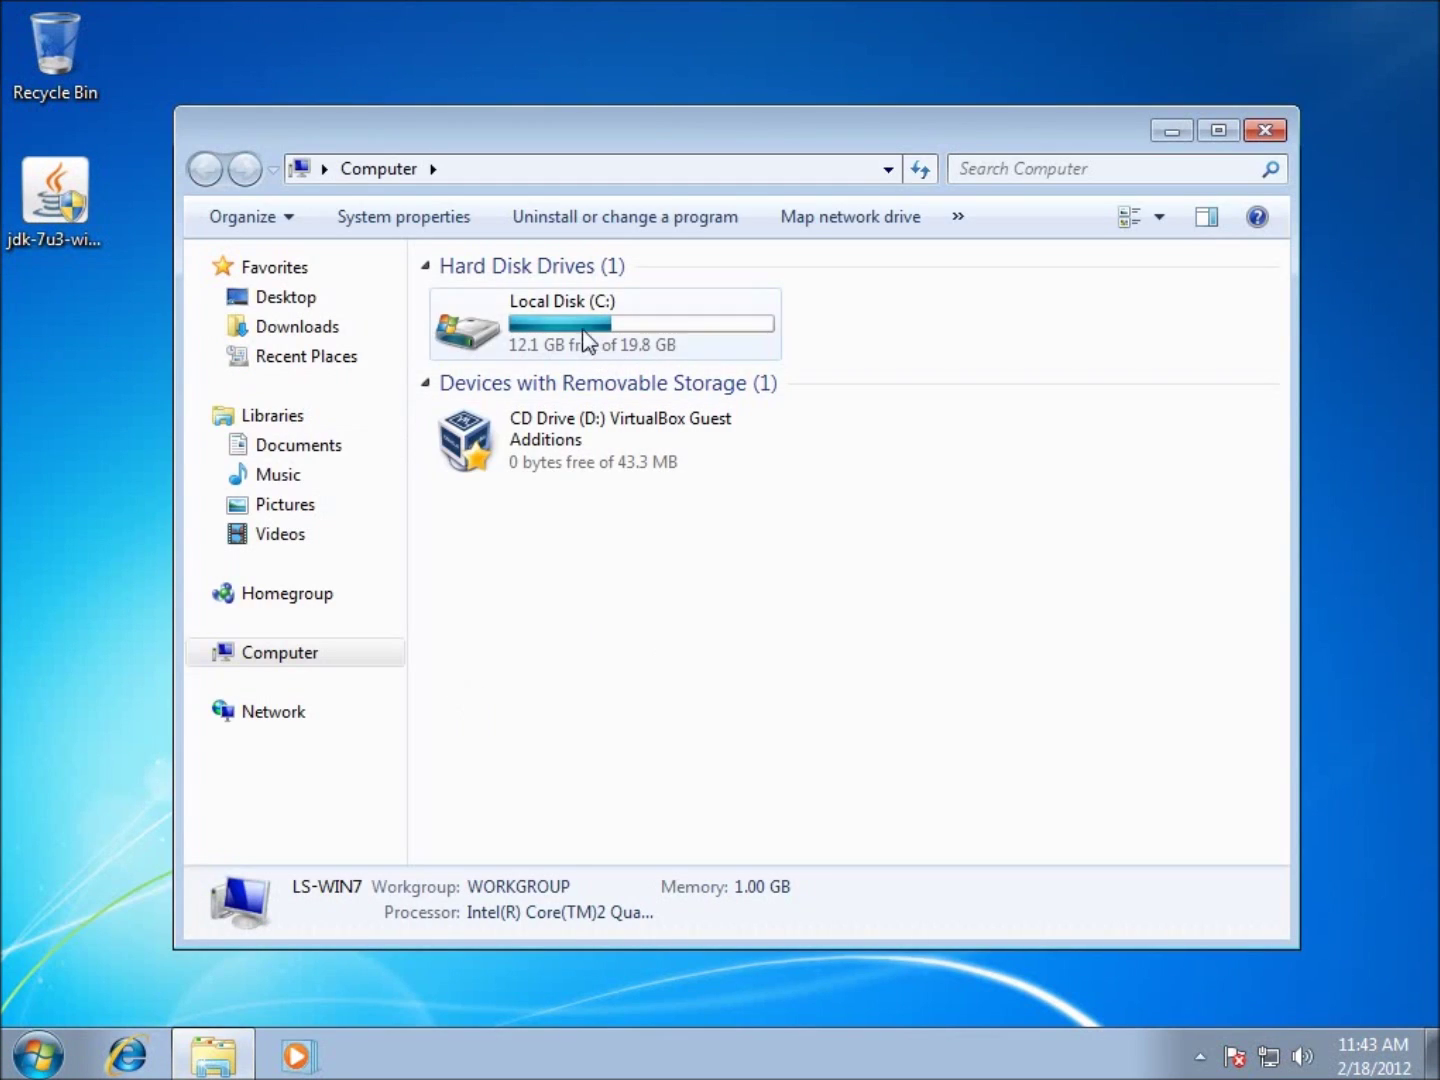
double_click(578, 330)
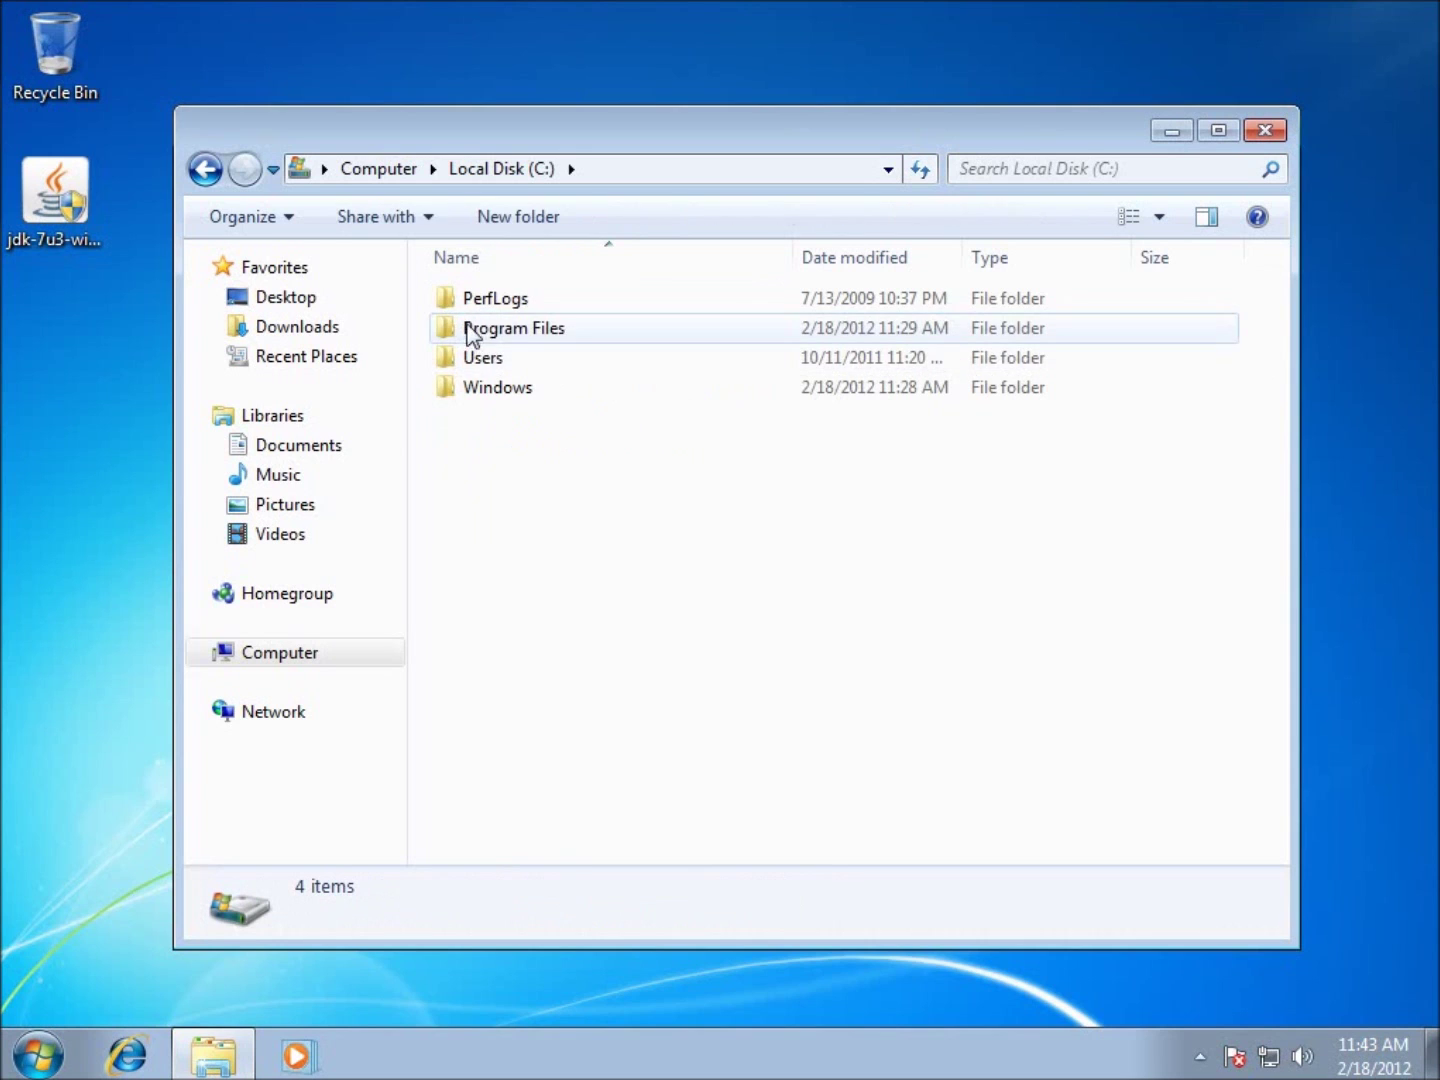
double_click(492, 333)
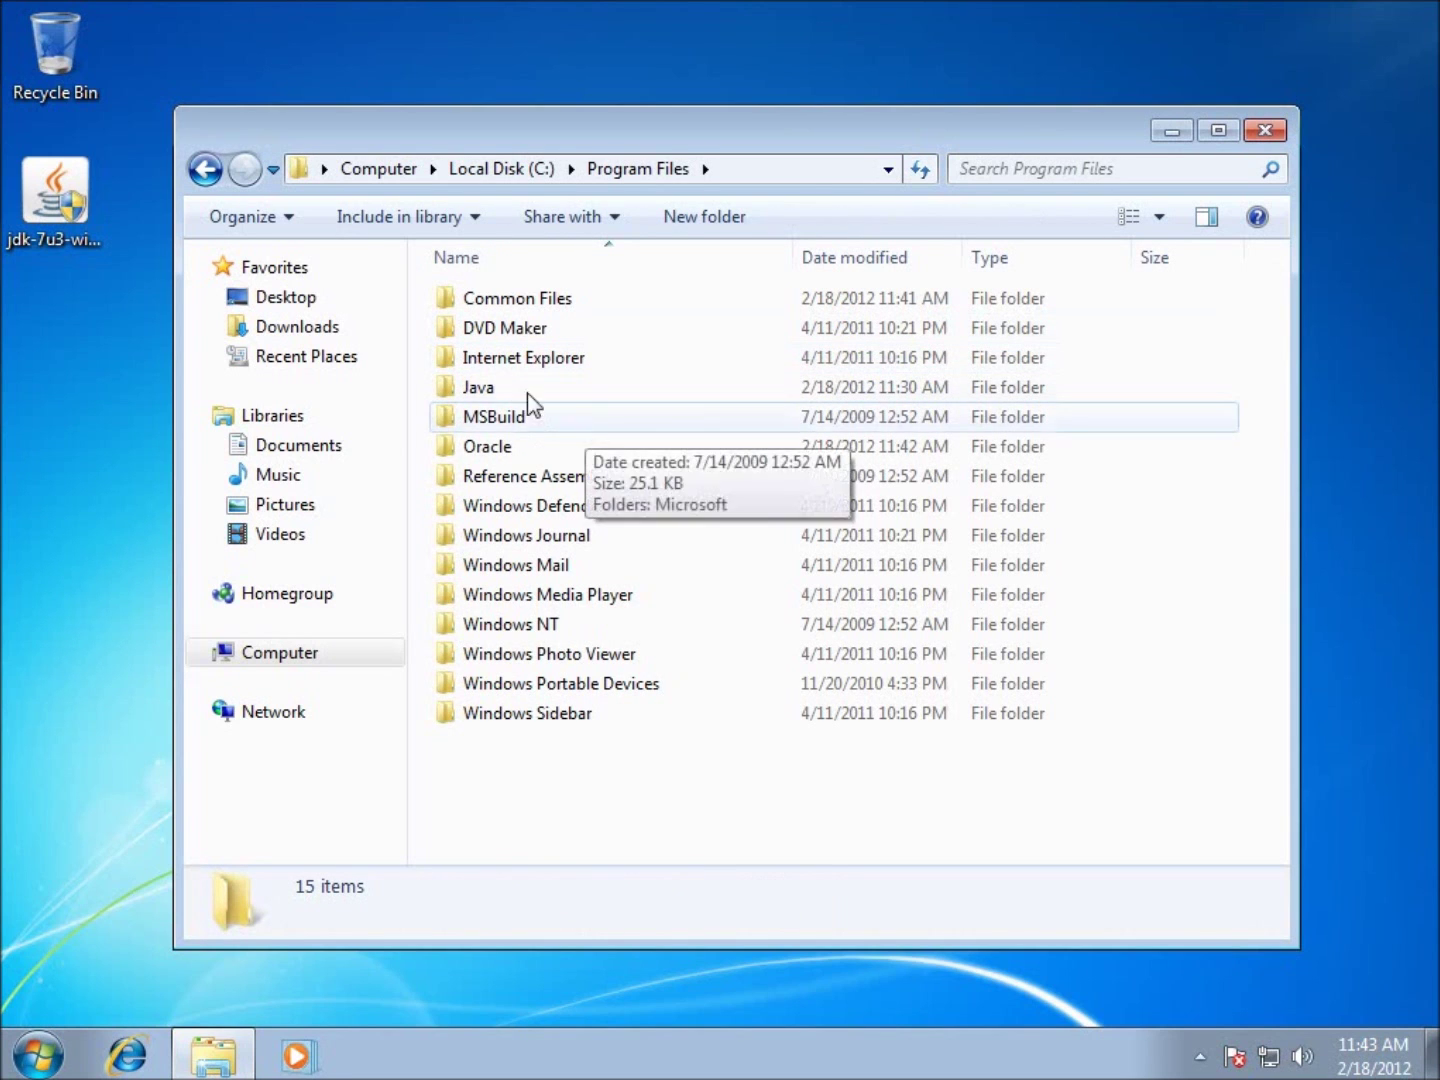
double_click(487, 391)
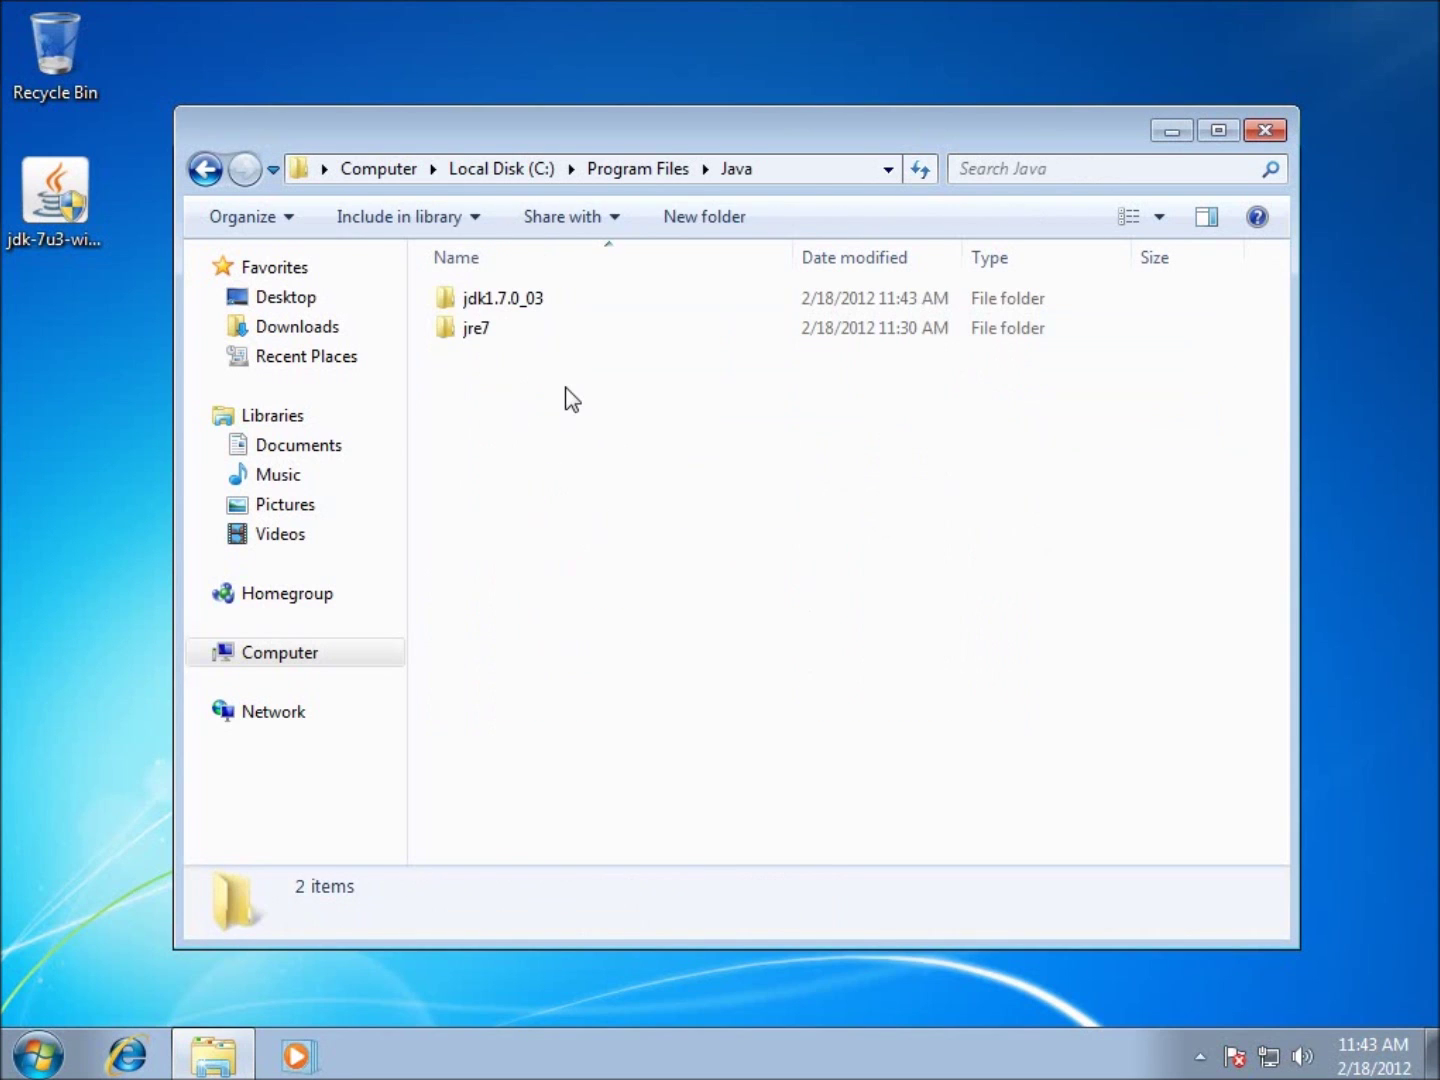
double_click(491, 301)
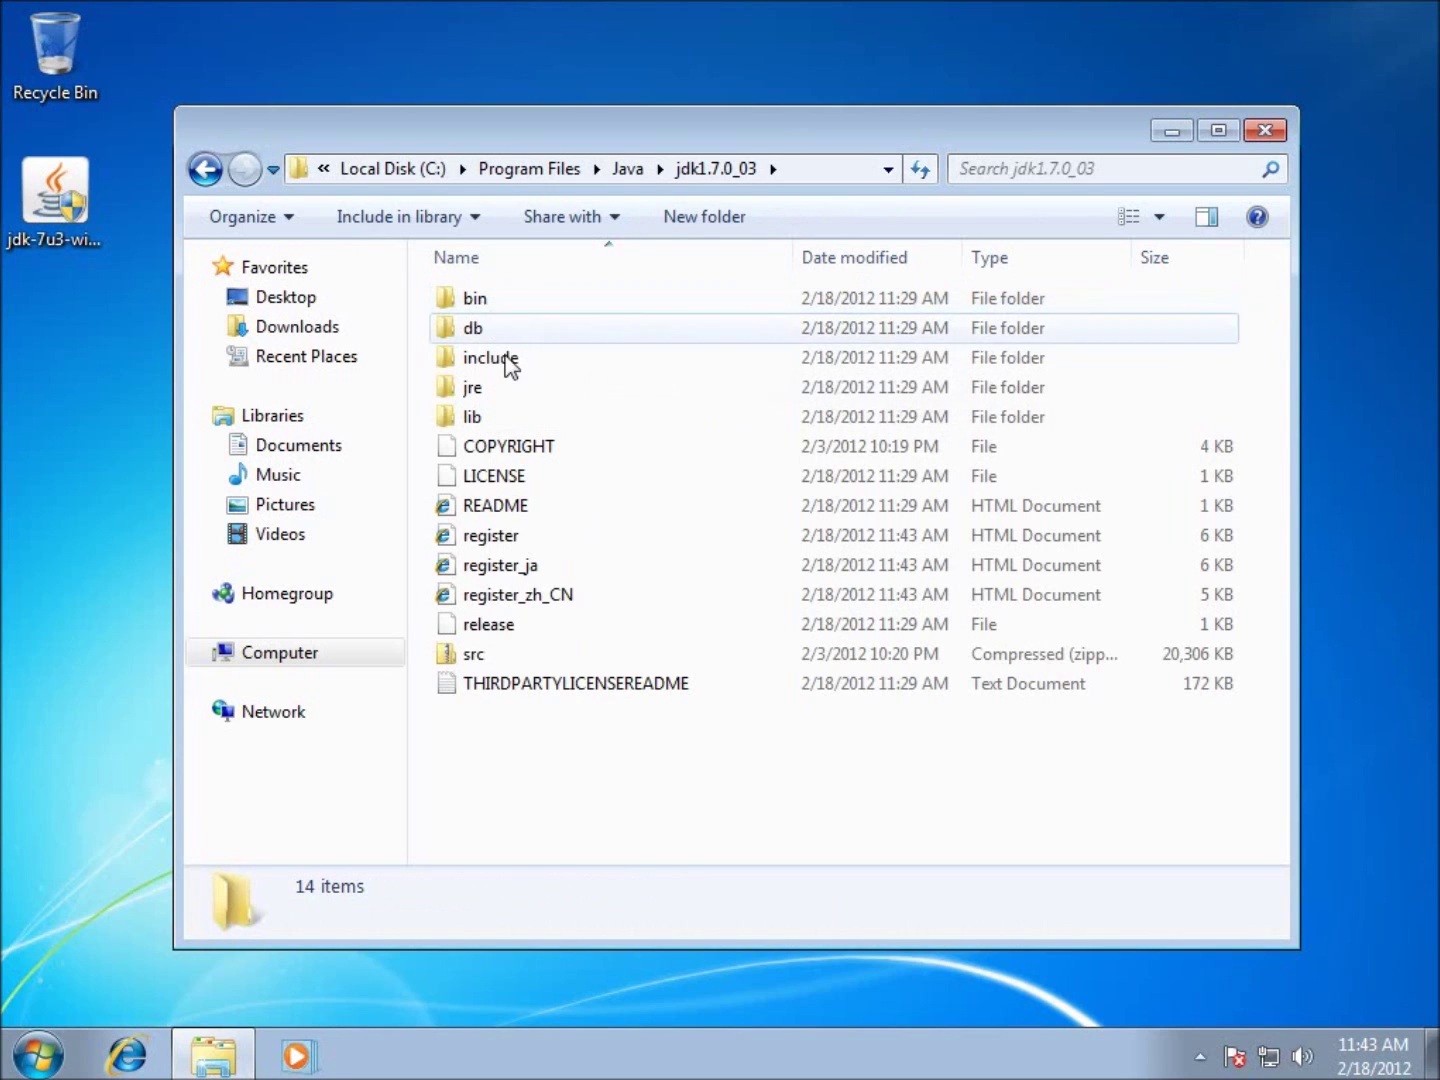
double_click(476, 301)
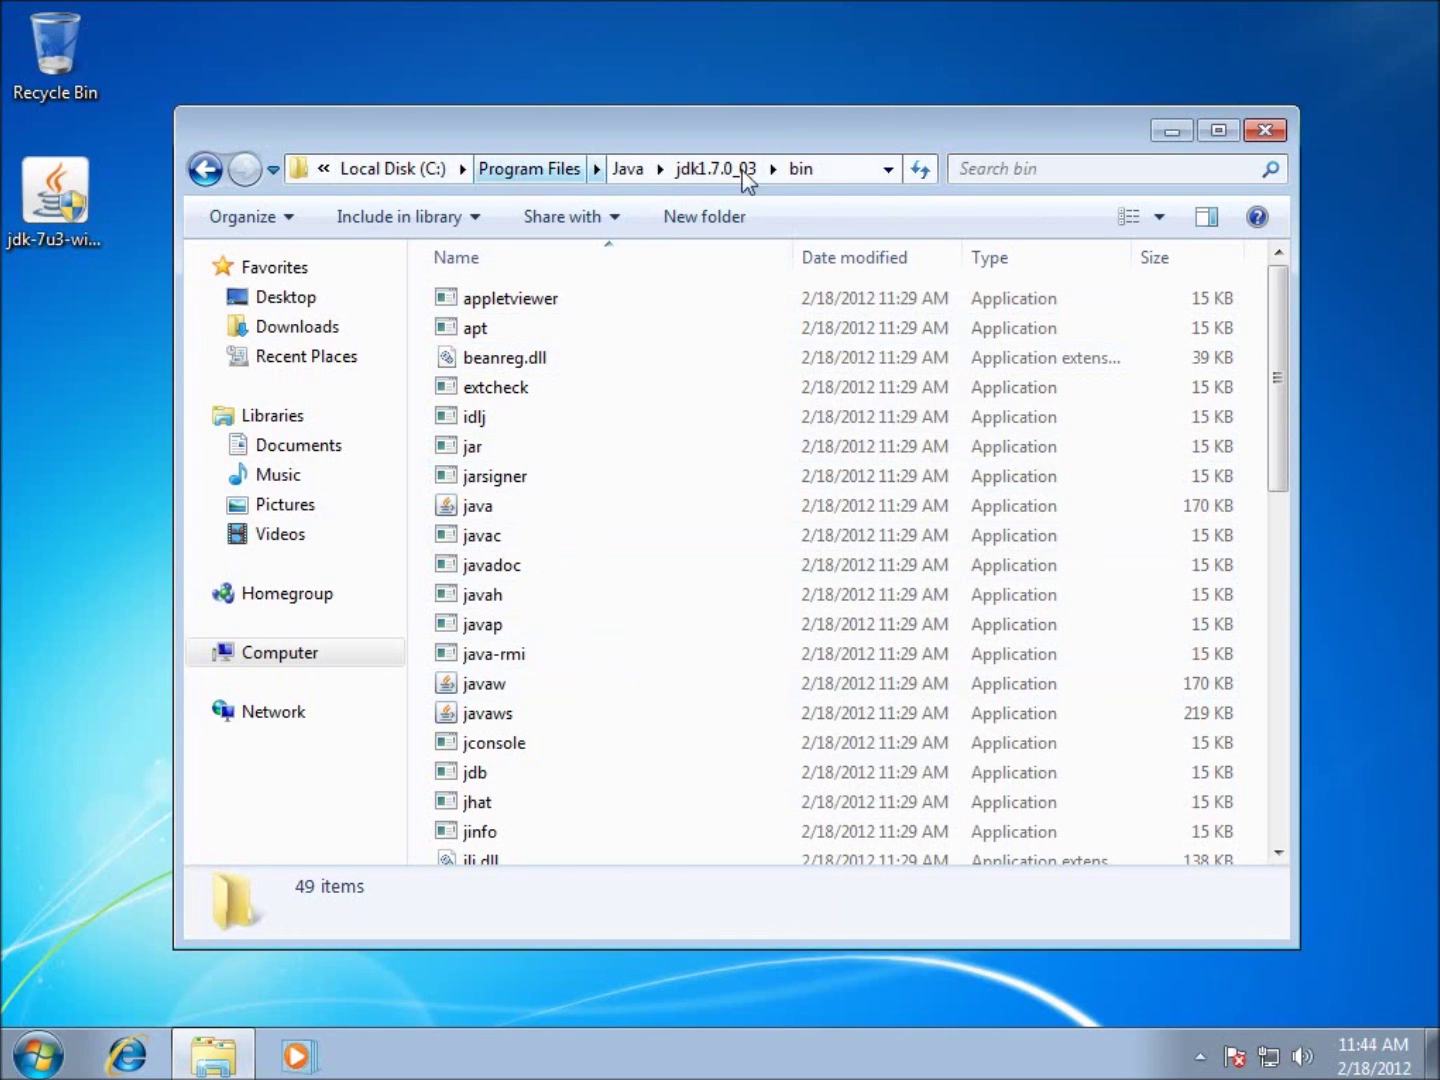
Step: Copy the path C:\Program Files\Java\jdk1.7.0_03\bin from the address bar and close Explorer
left_click(842, 167)
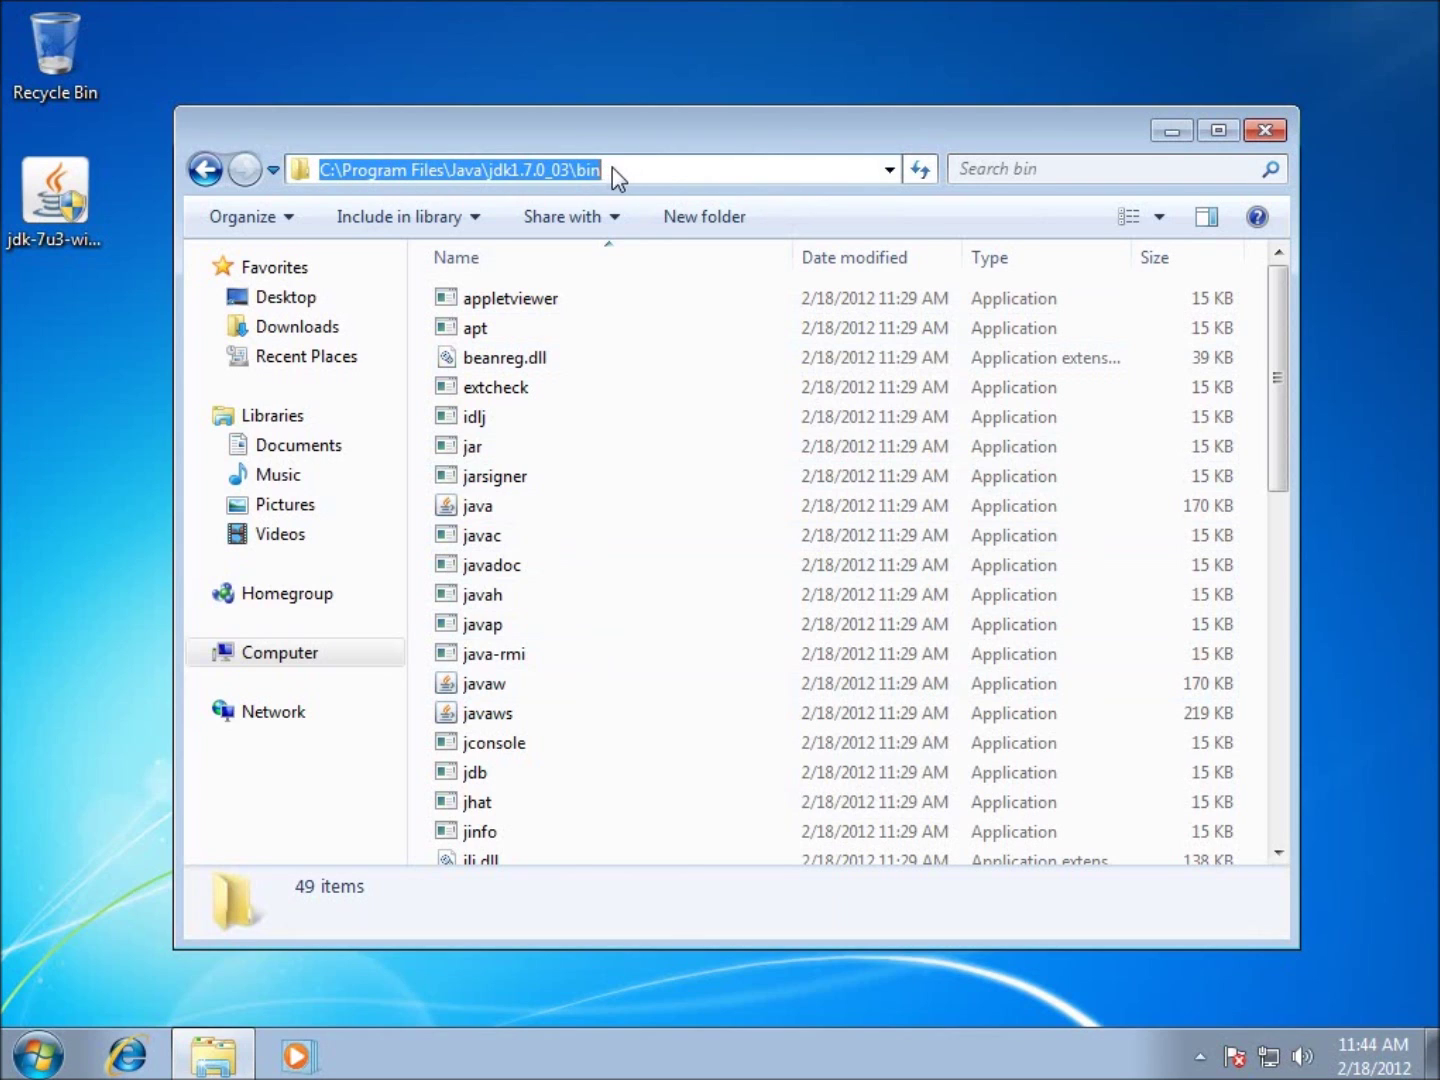
right_click(557, 167)
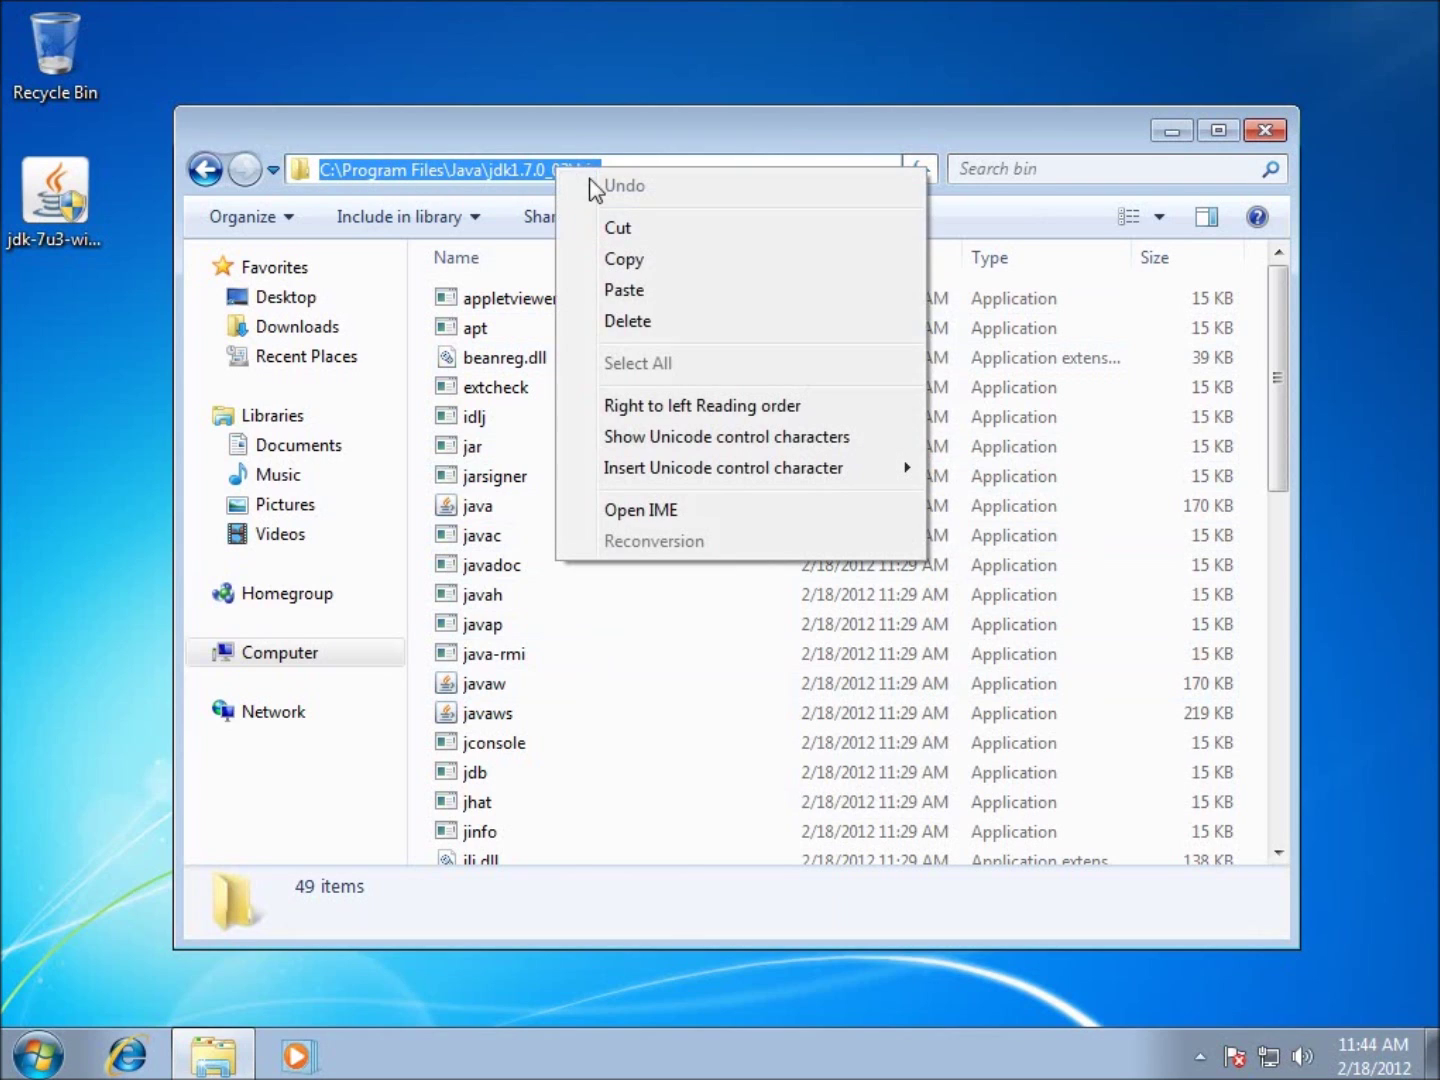
left_click(620, 263)
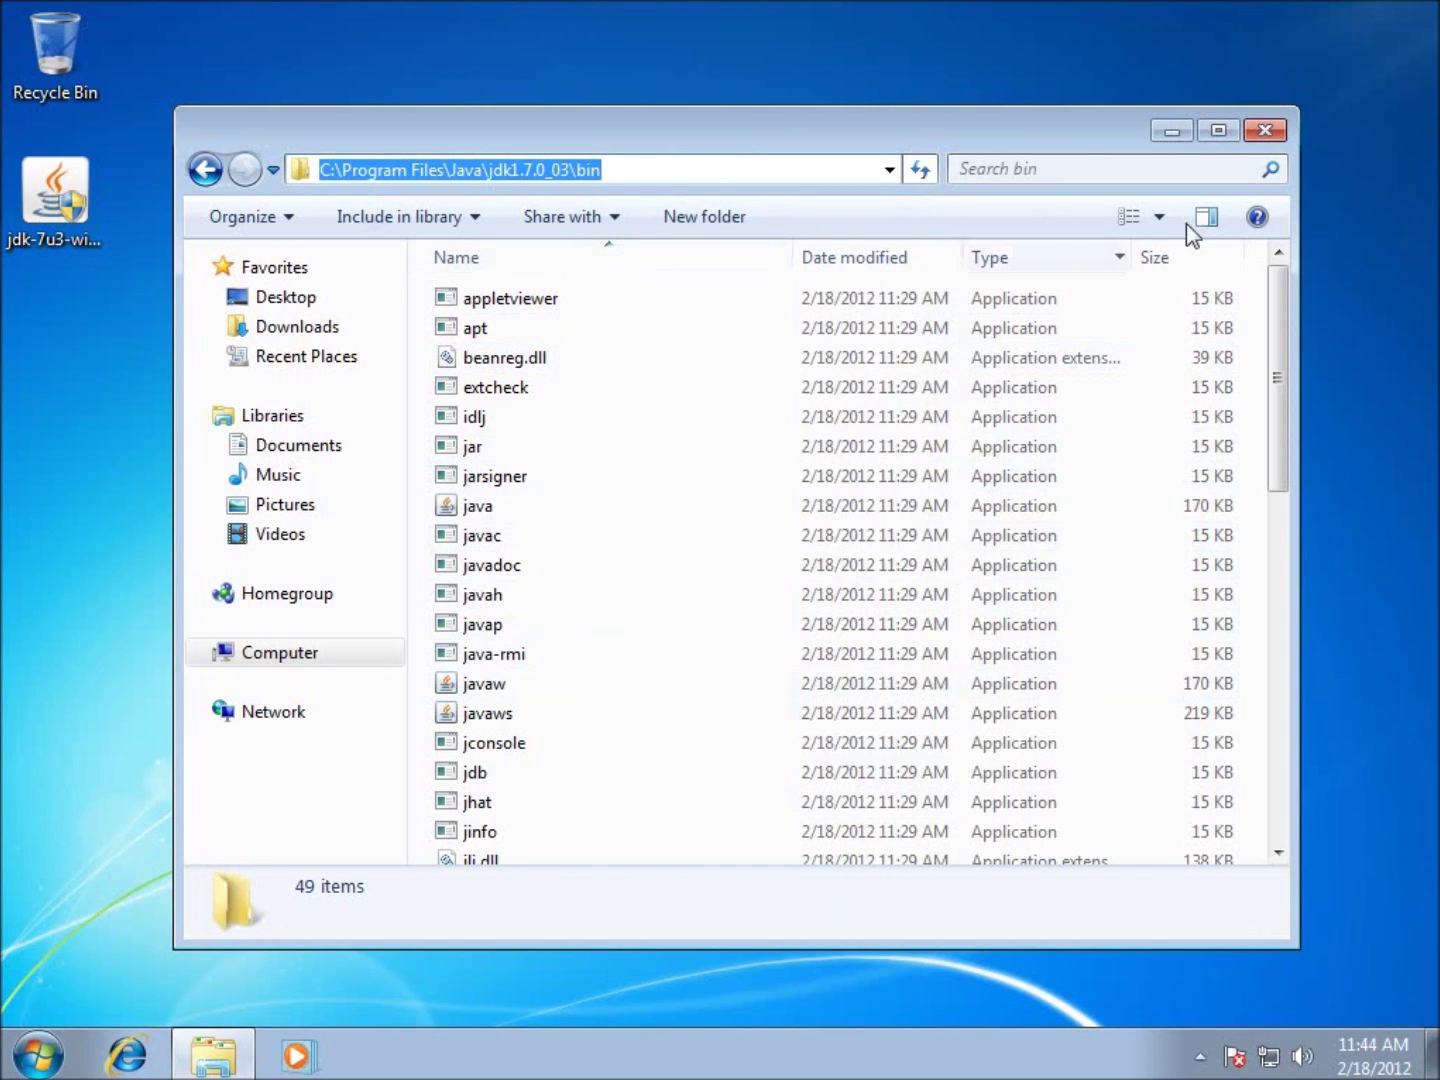
left_click(1264, 131)
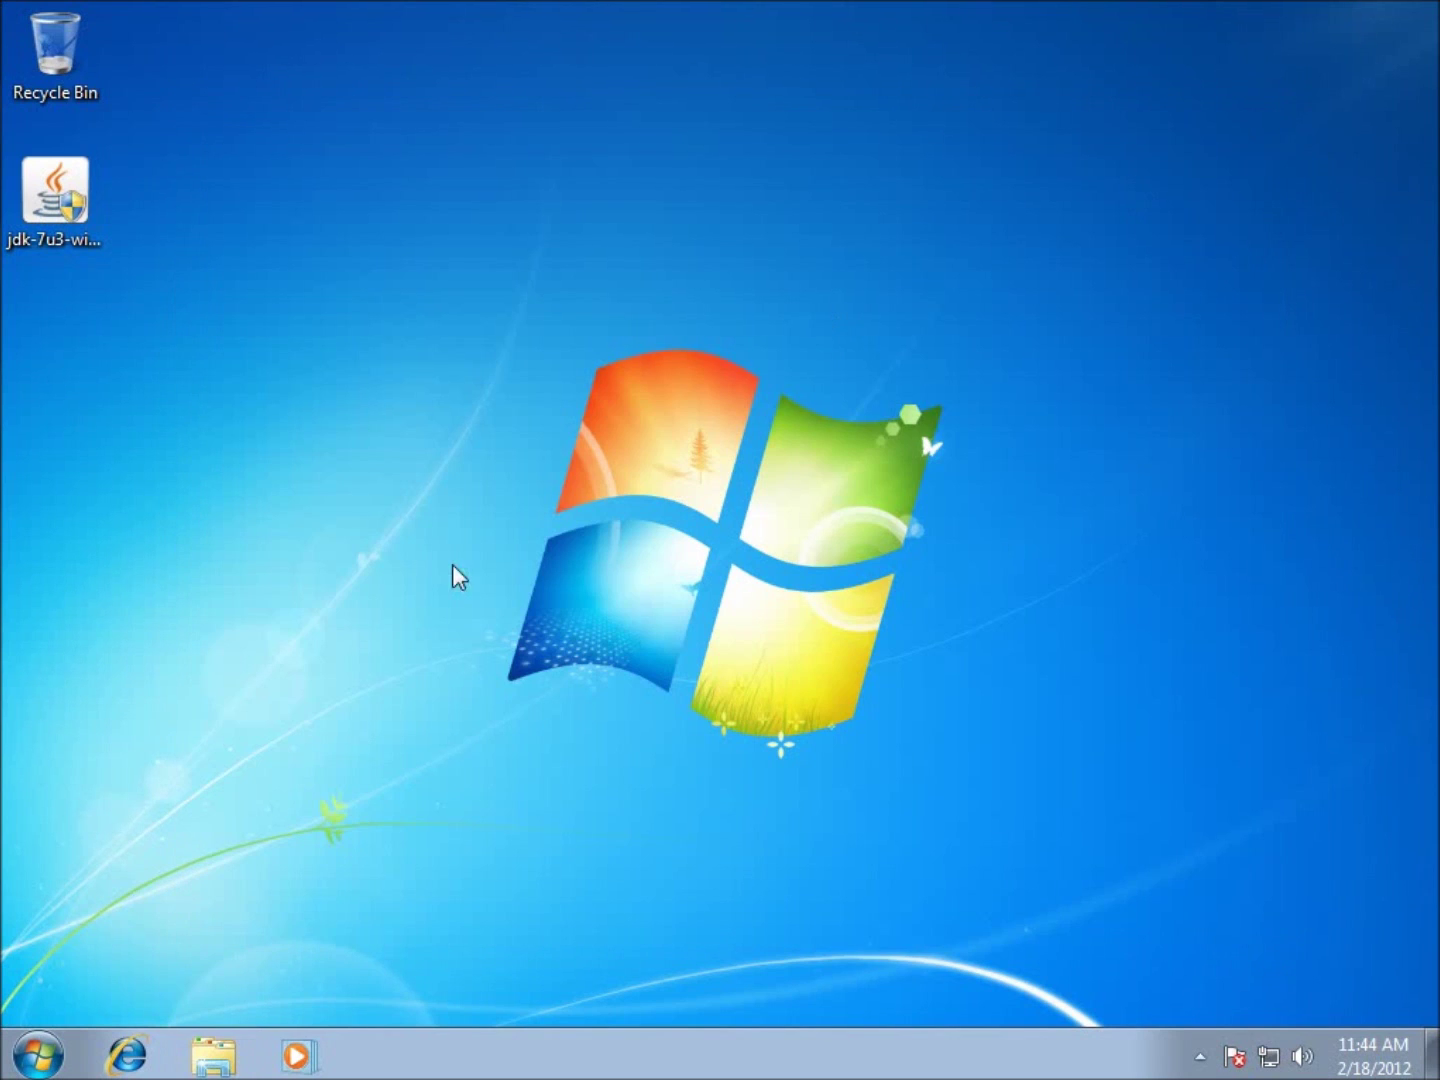
Step: Open Computer's Properties System page, then its Advanced system settings
left_click(42, 1055)
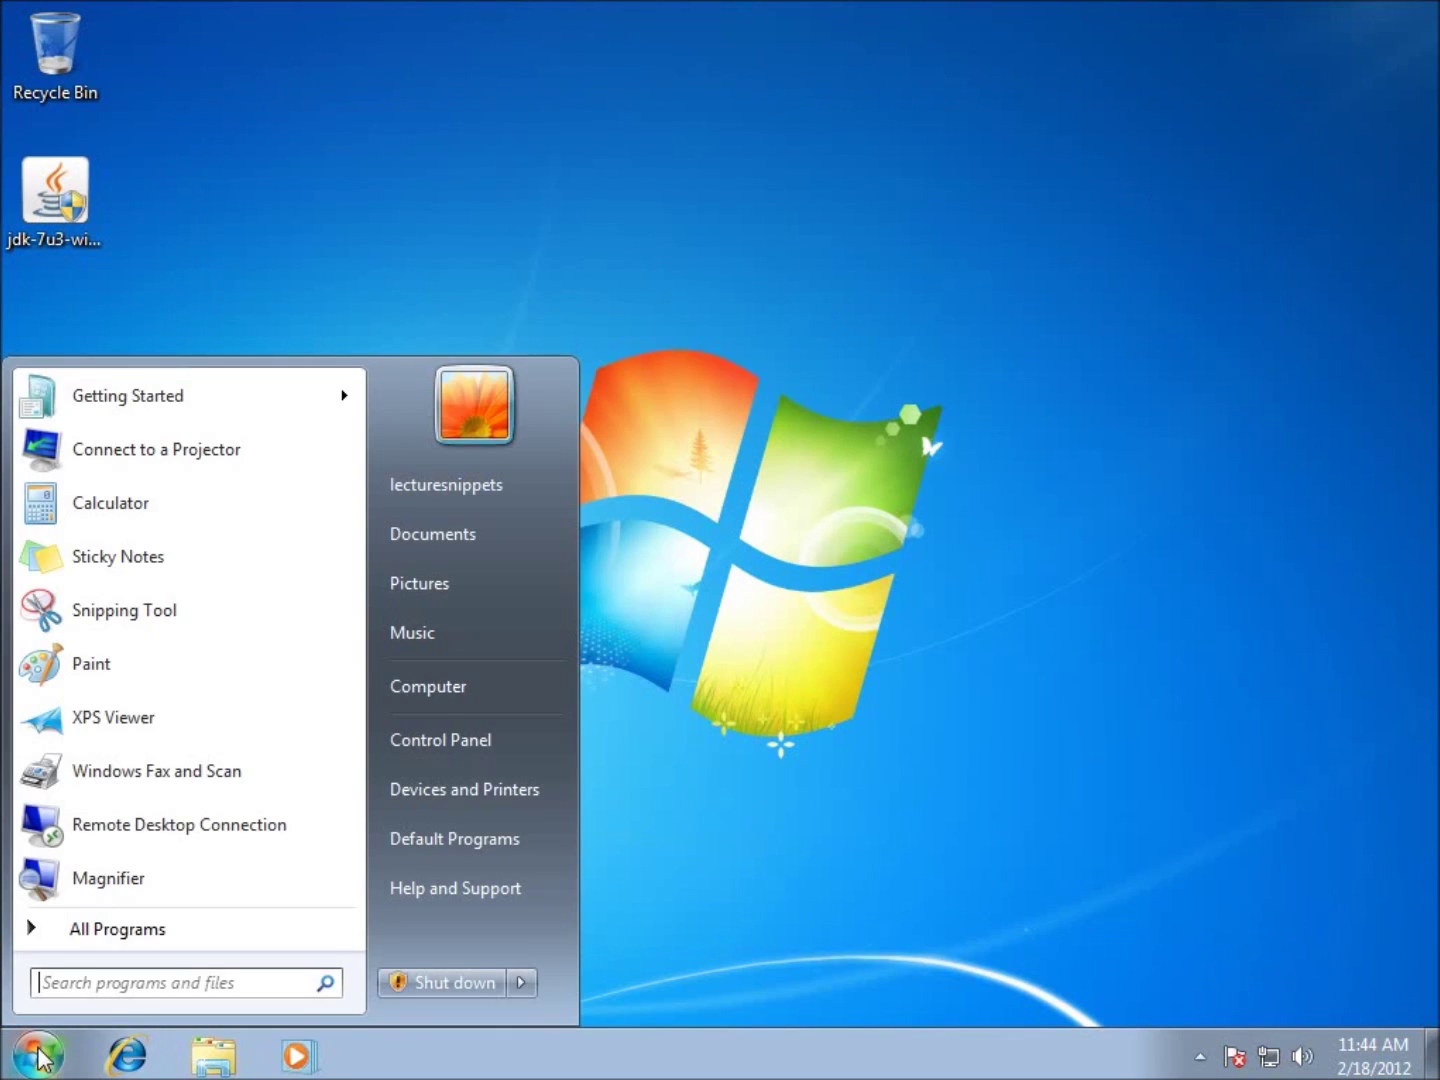
right_click(436, 684)
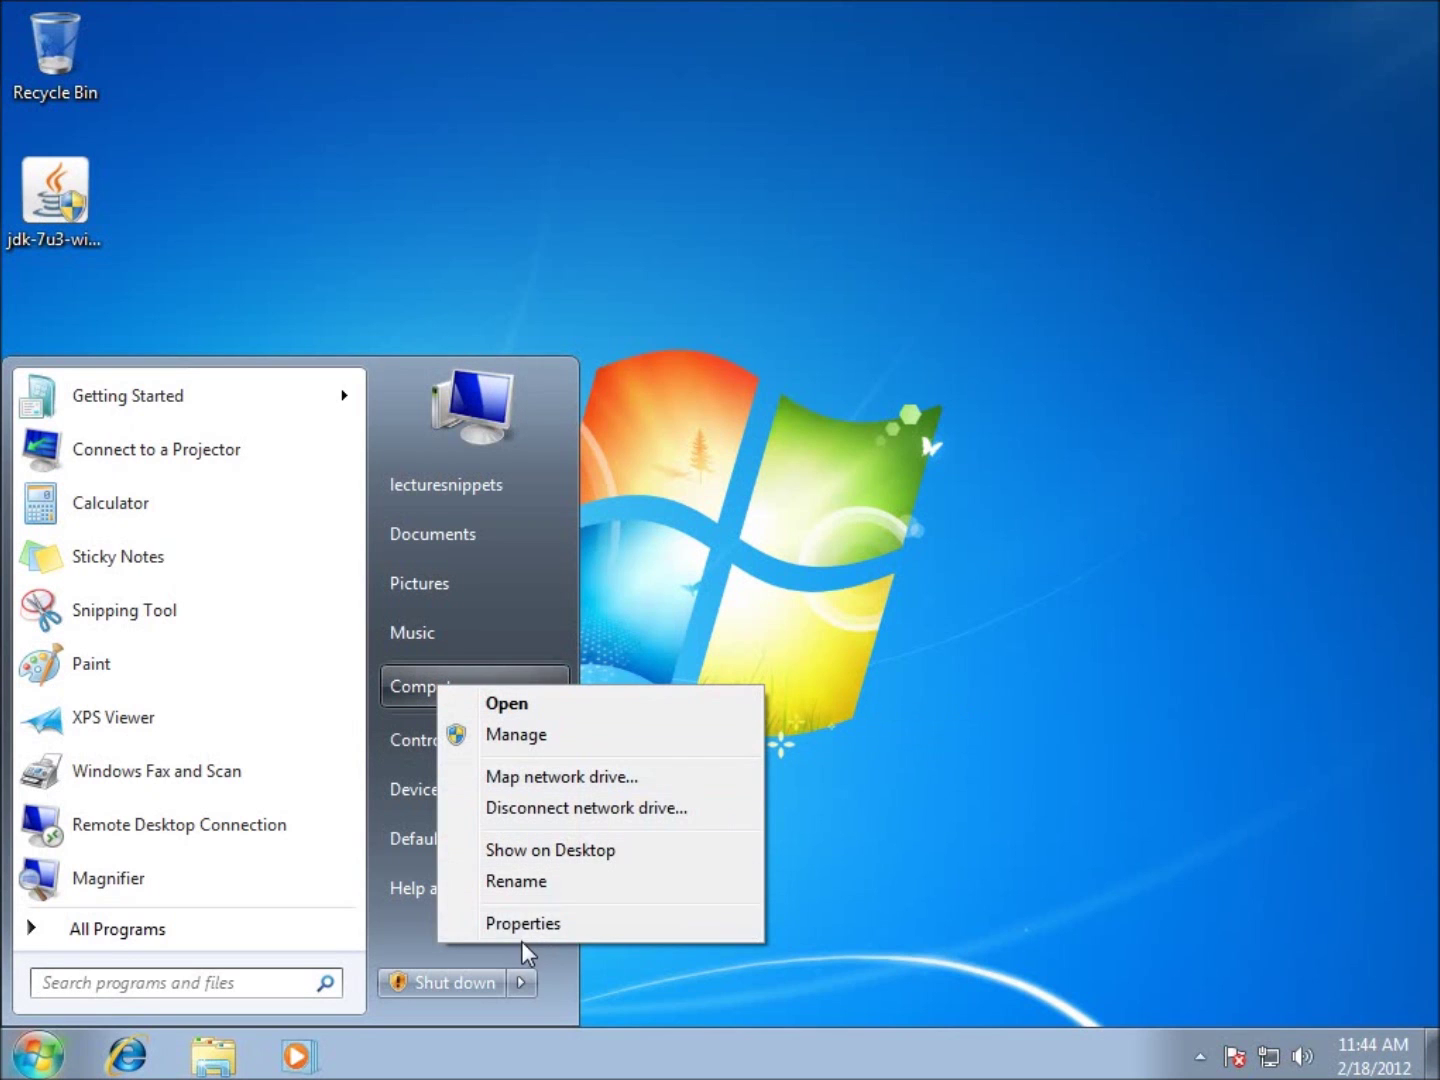
left_click(518, 927)
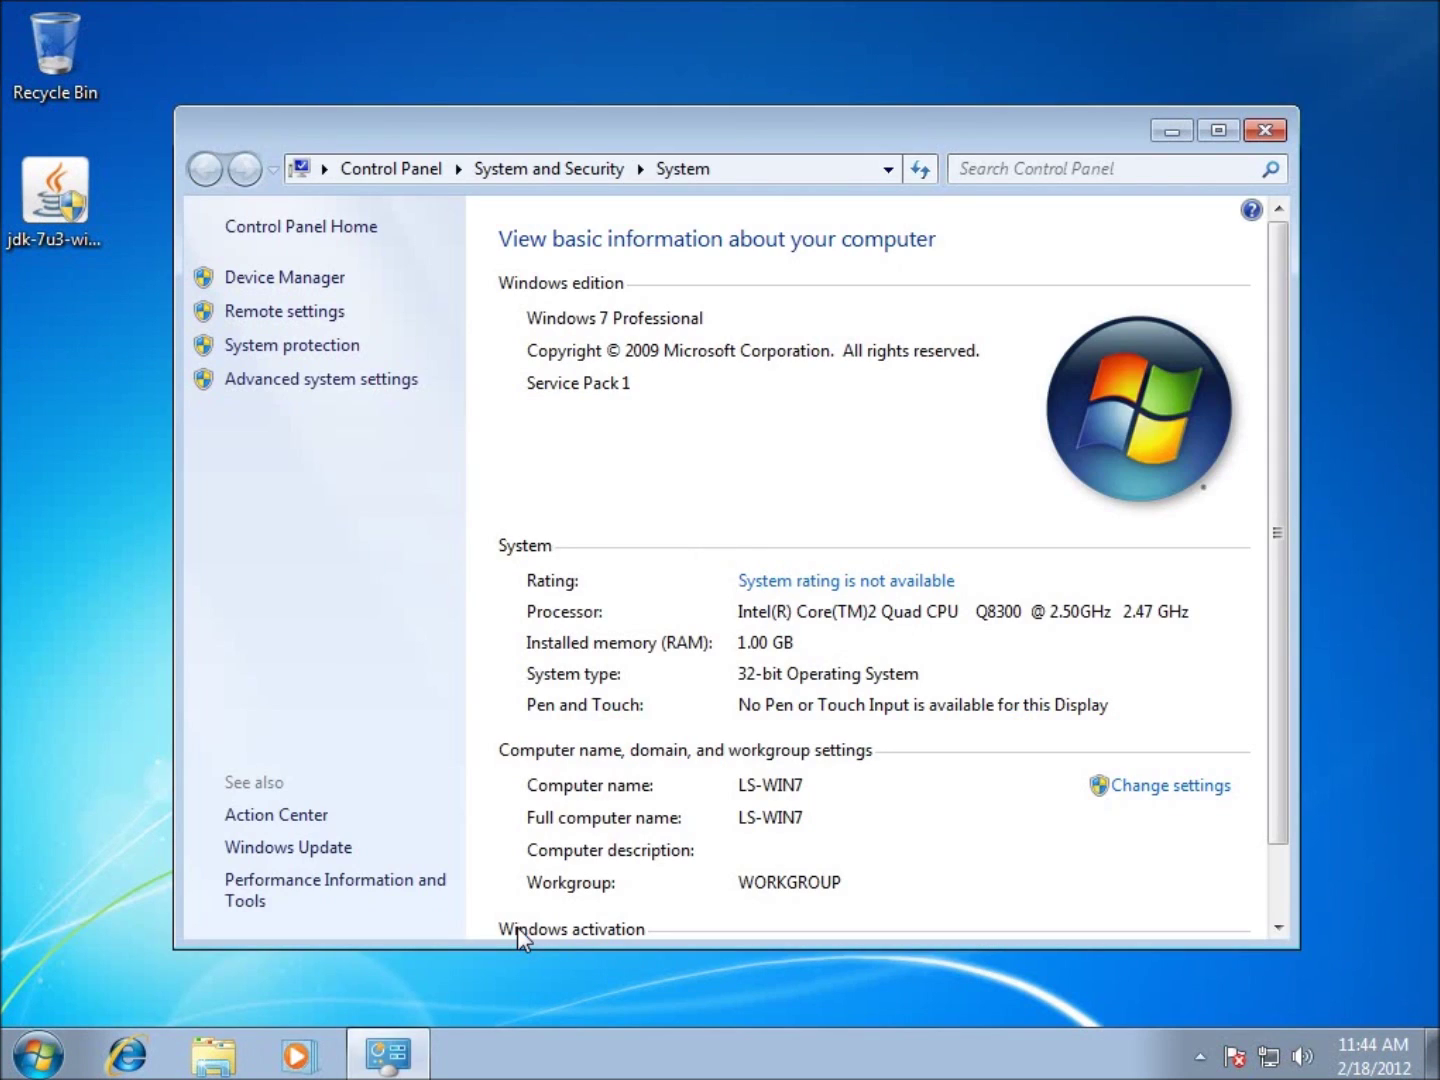
left_click(346, 383)
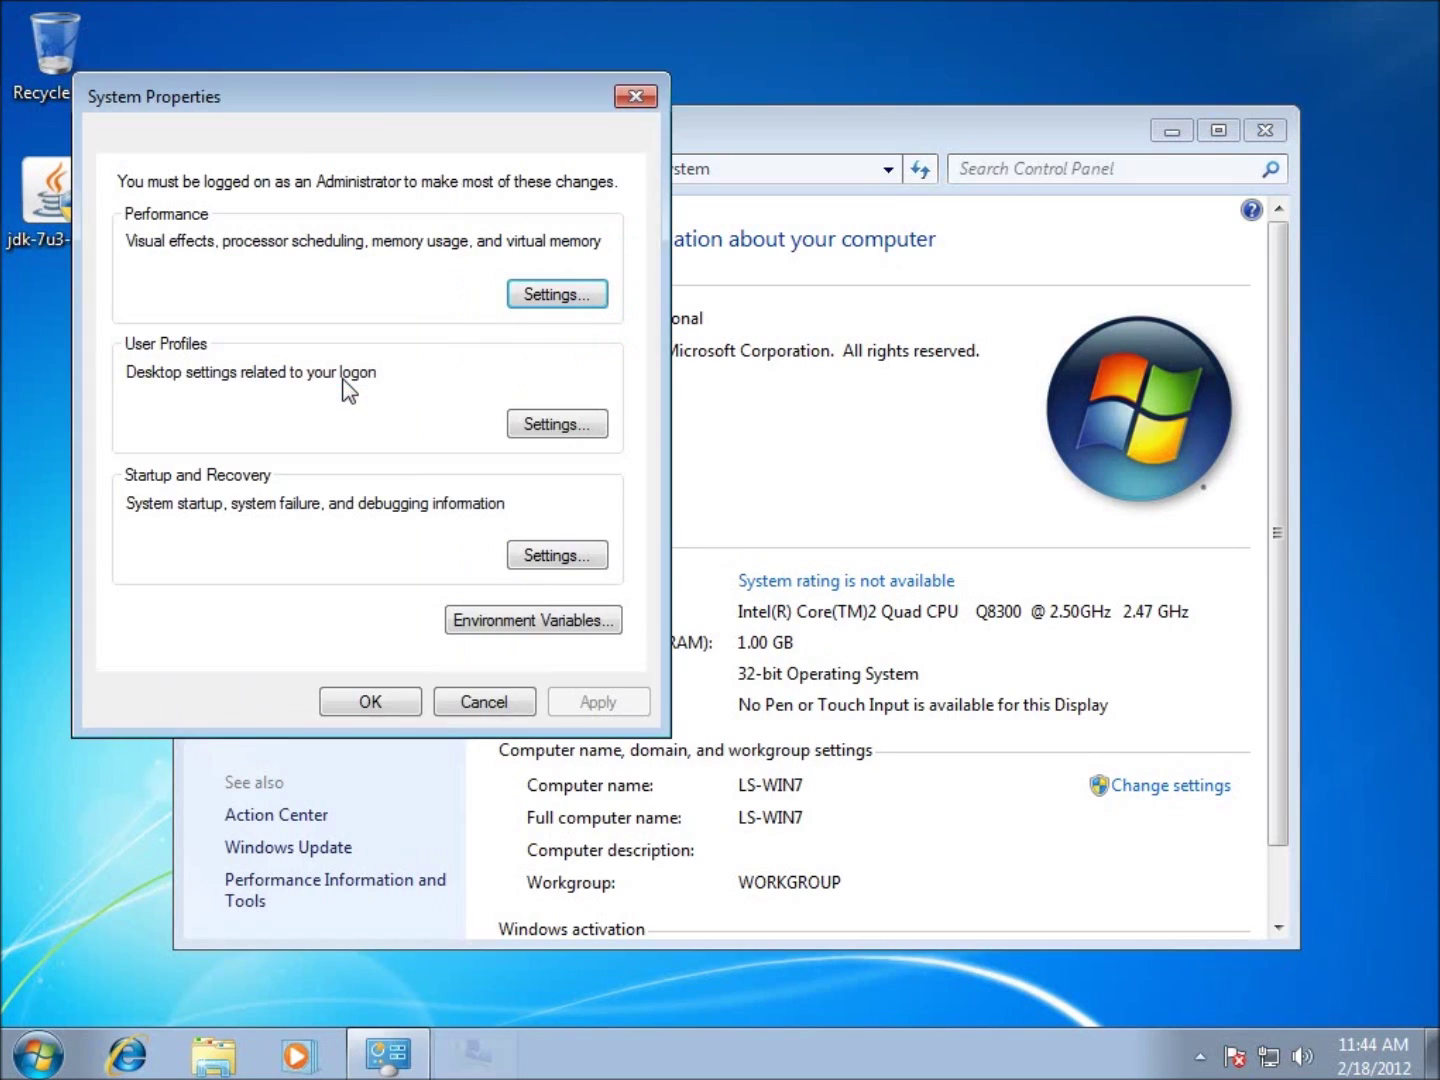
Step: Open Environment Variables, select the Path system variable and open it for editing
left_click(537, 625)
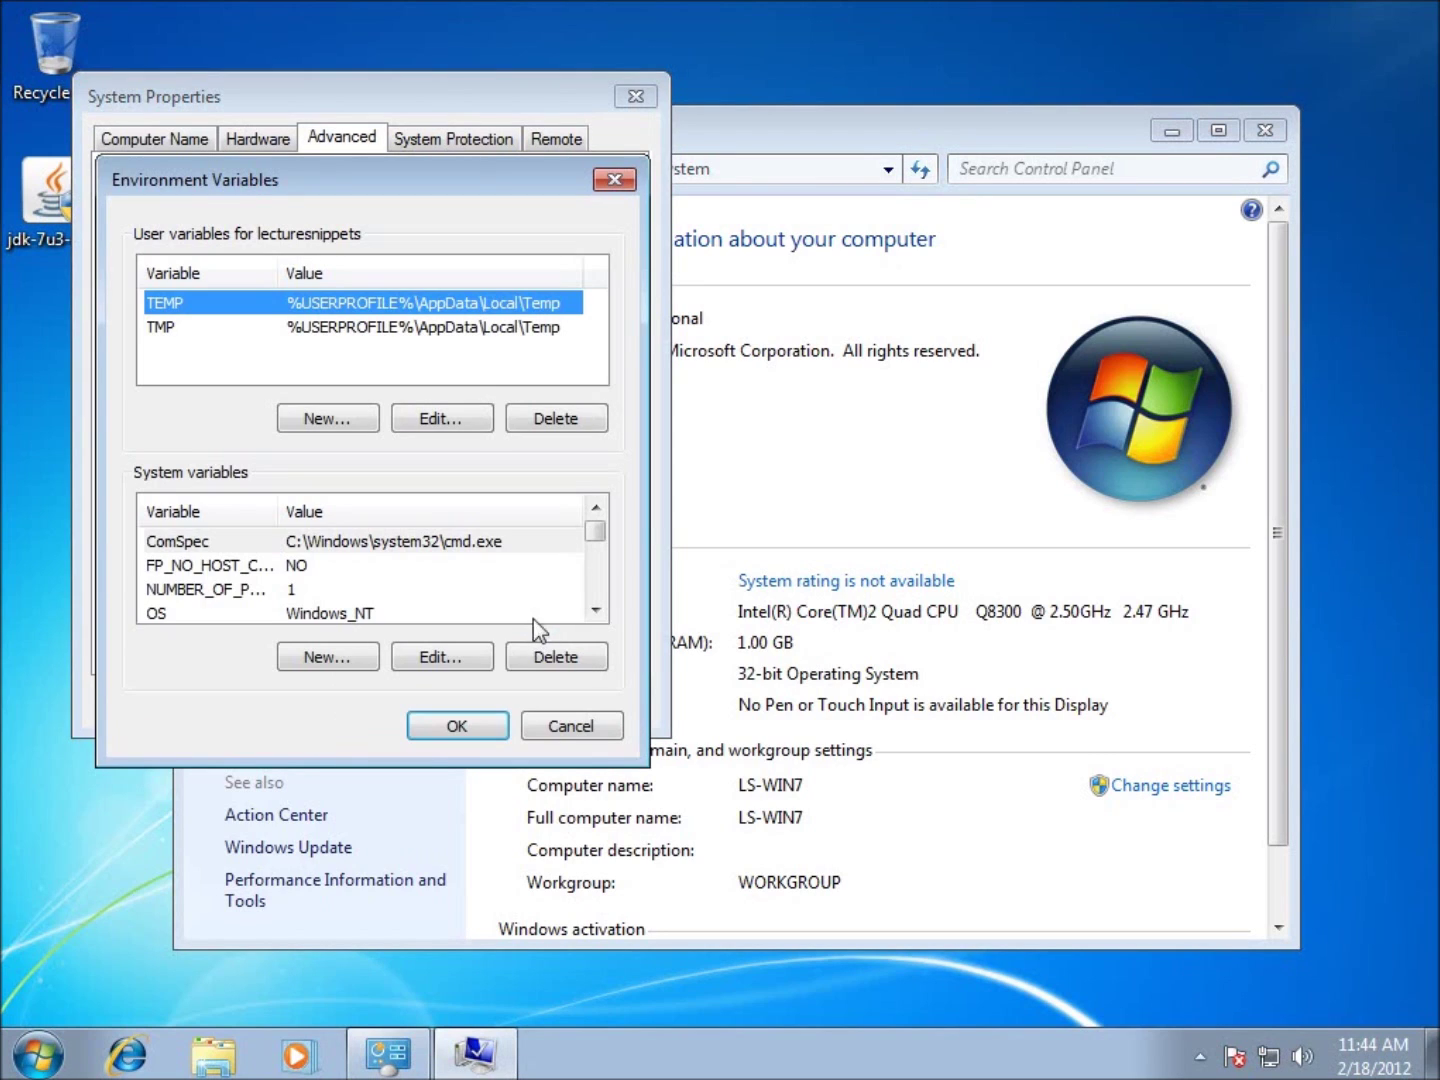
left_click(596, 614)
left_click(595, 614)
left_click(150, 596)
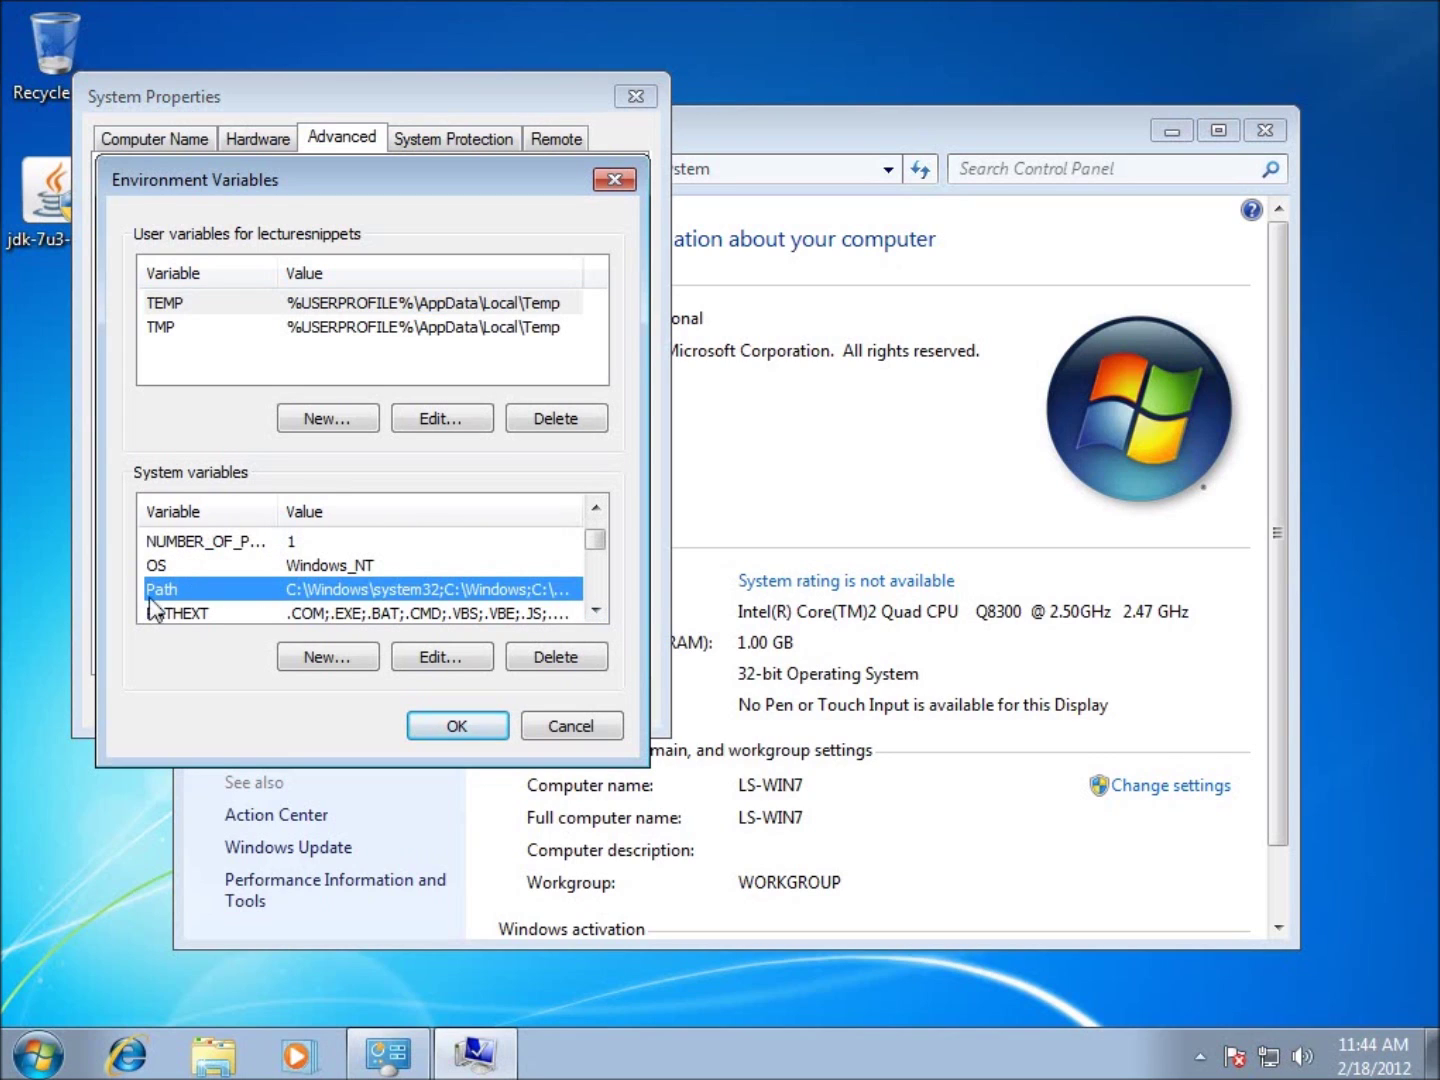
left_click(447, 657)
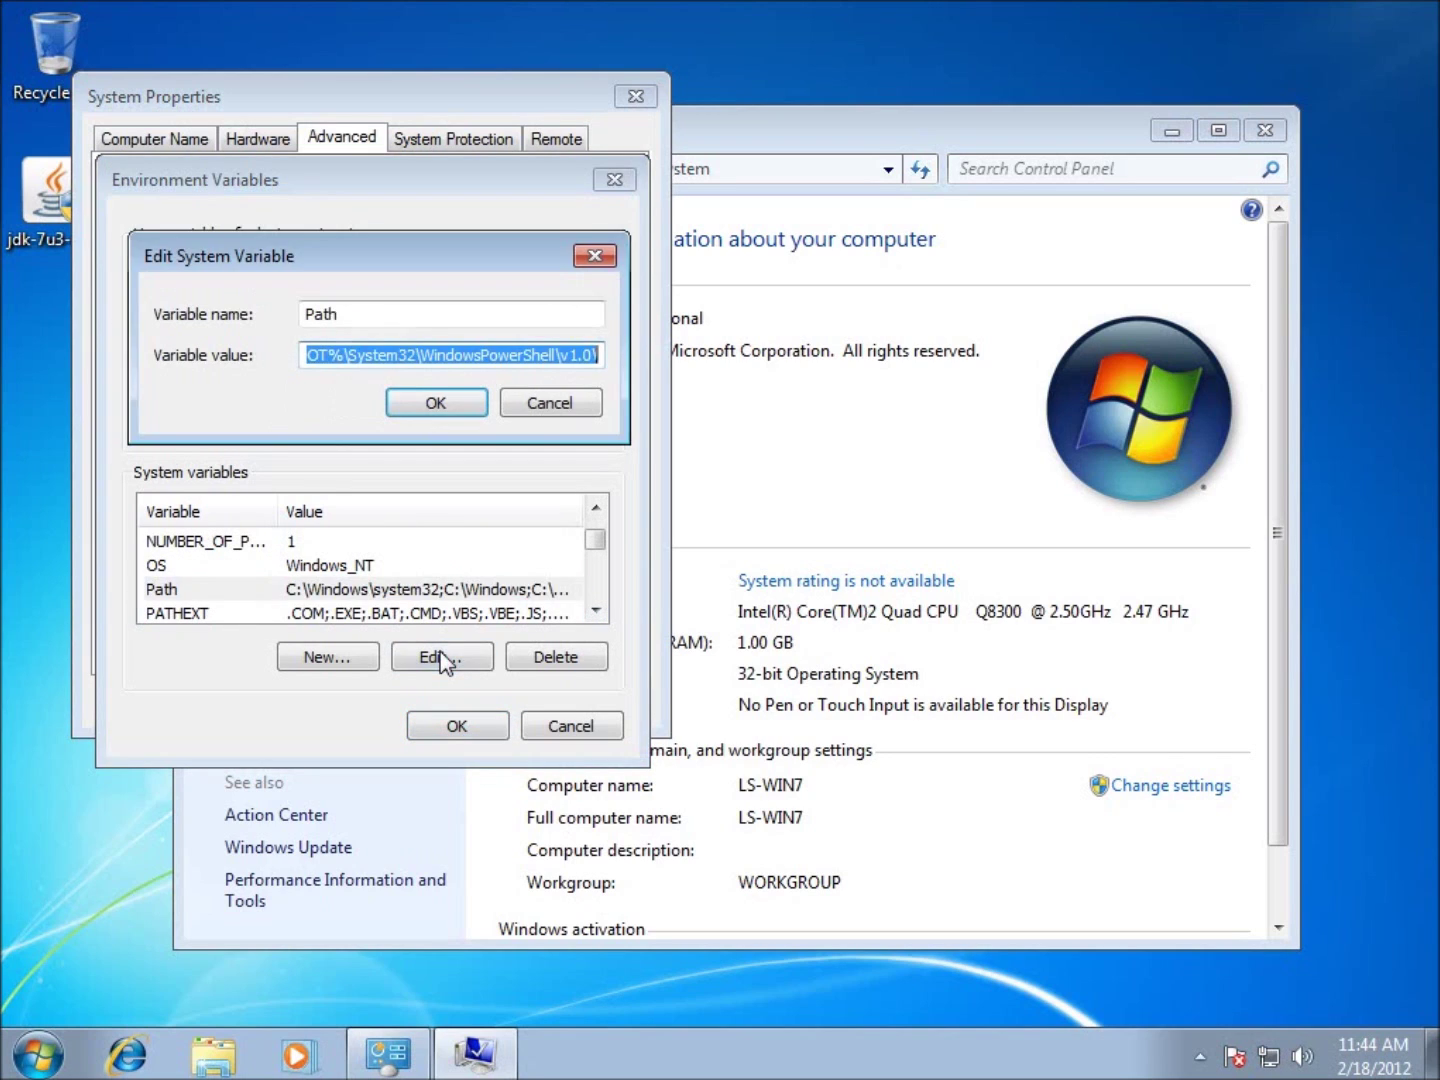
Step: Append ';C:\Program Files\Java\jdk1.7.0_03\bin' to the end of the Path variable value
left_click(594, 363)
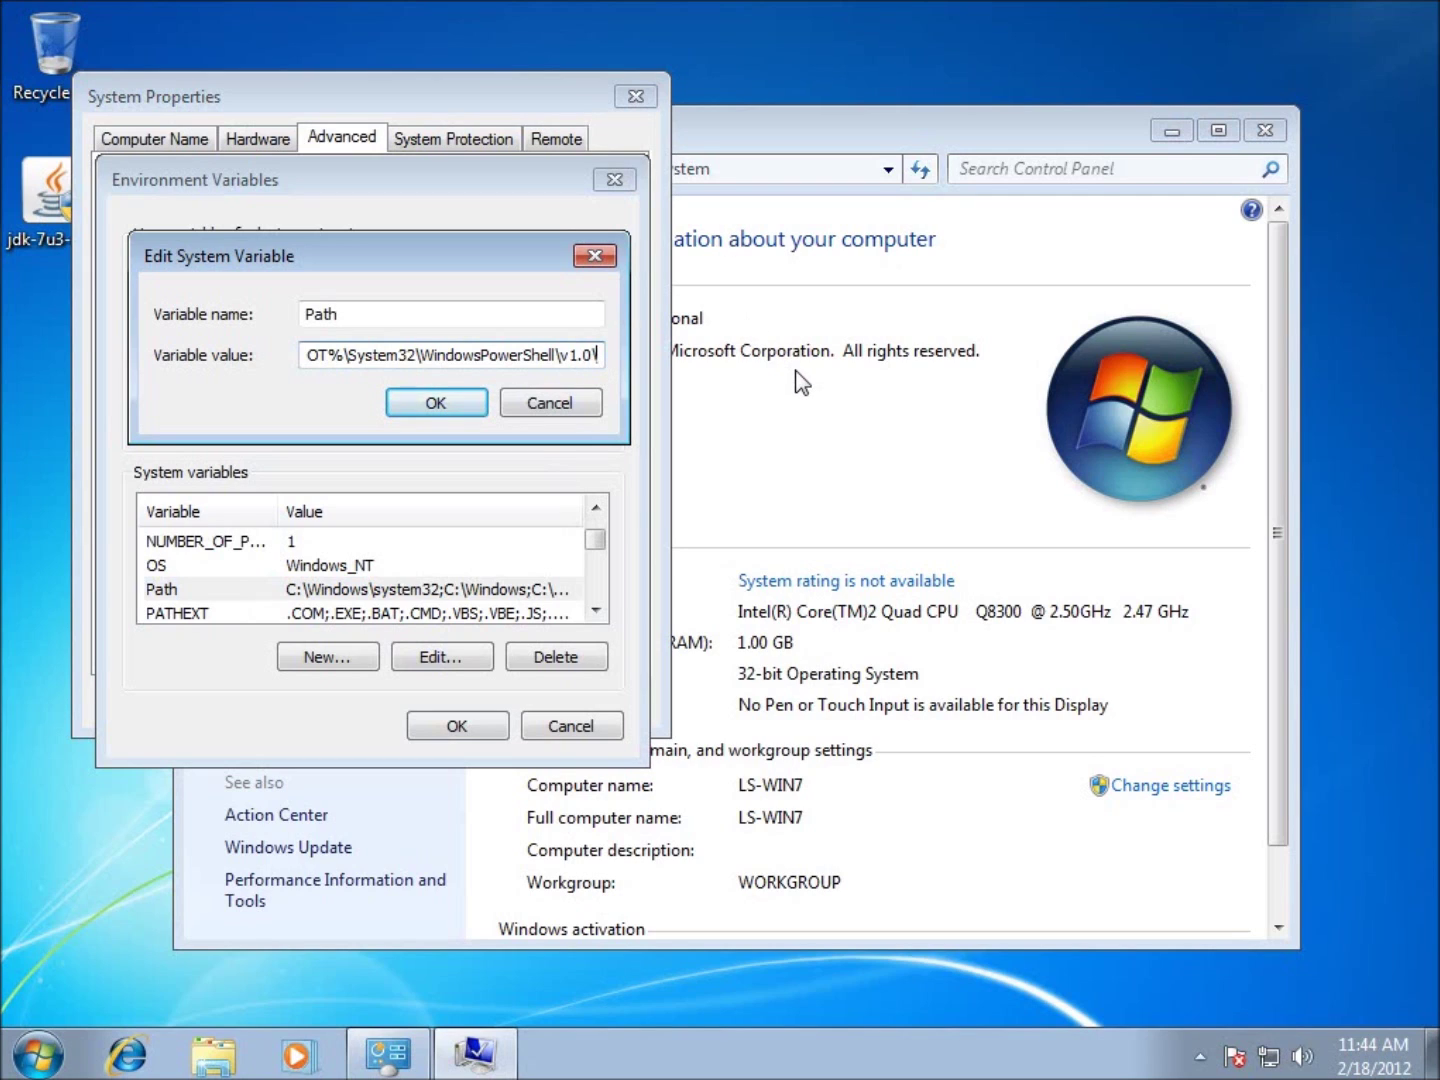
type(";")
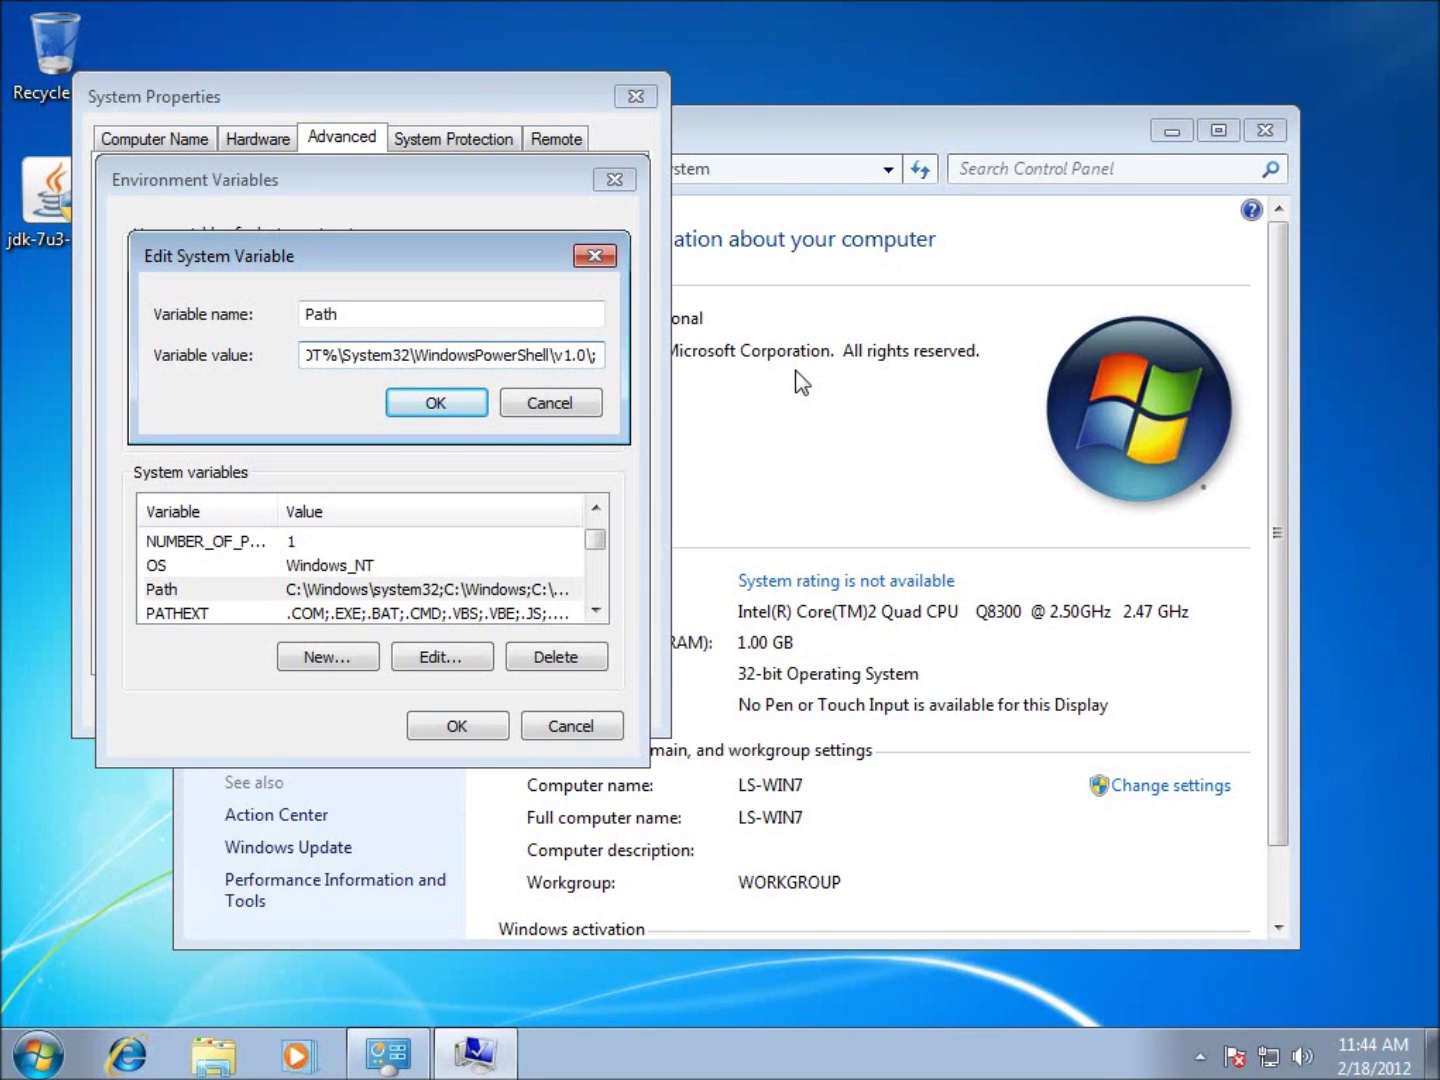
type("C:\\Program Files\\Java\\jdk1.7.0_03\\bin")
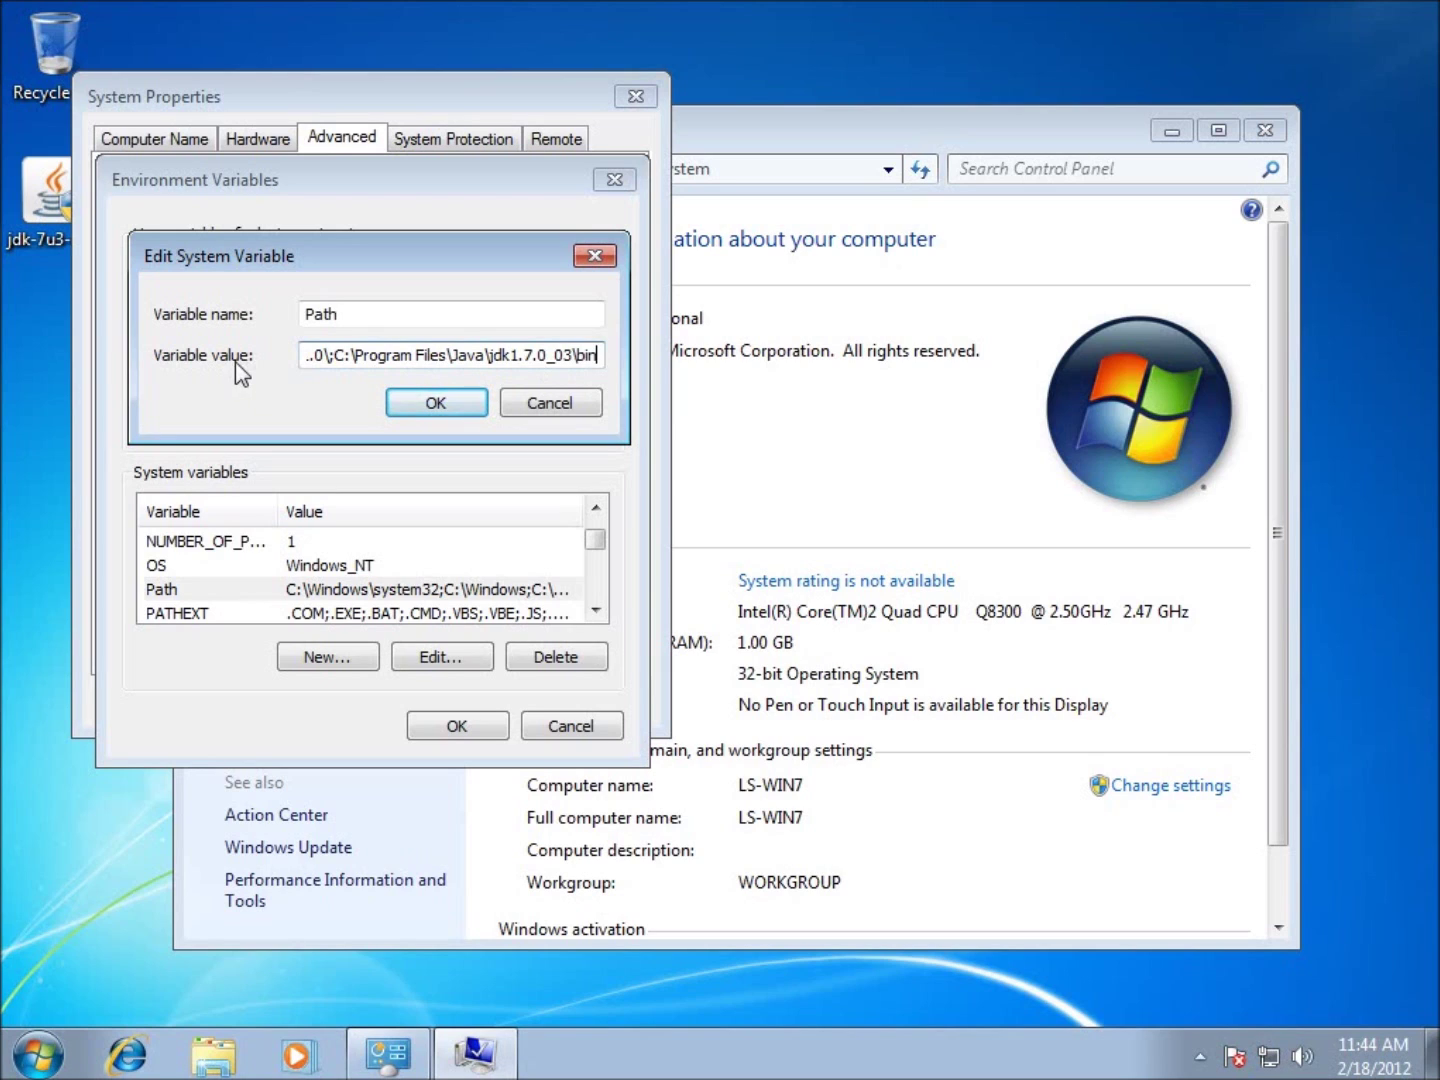
Step: Save the new Path value through Environment Variables and System Properties, then close the System window
left_click(430, 400)
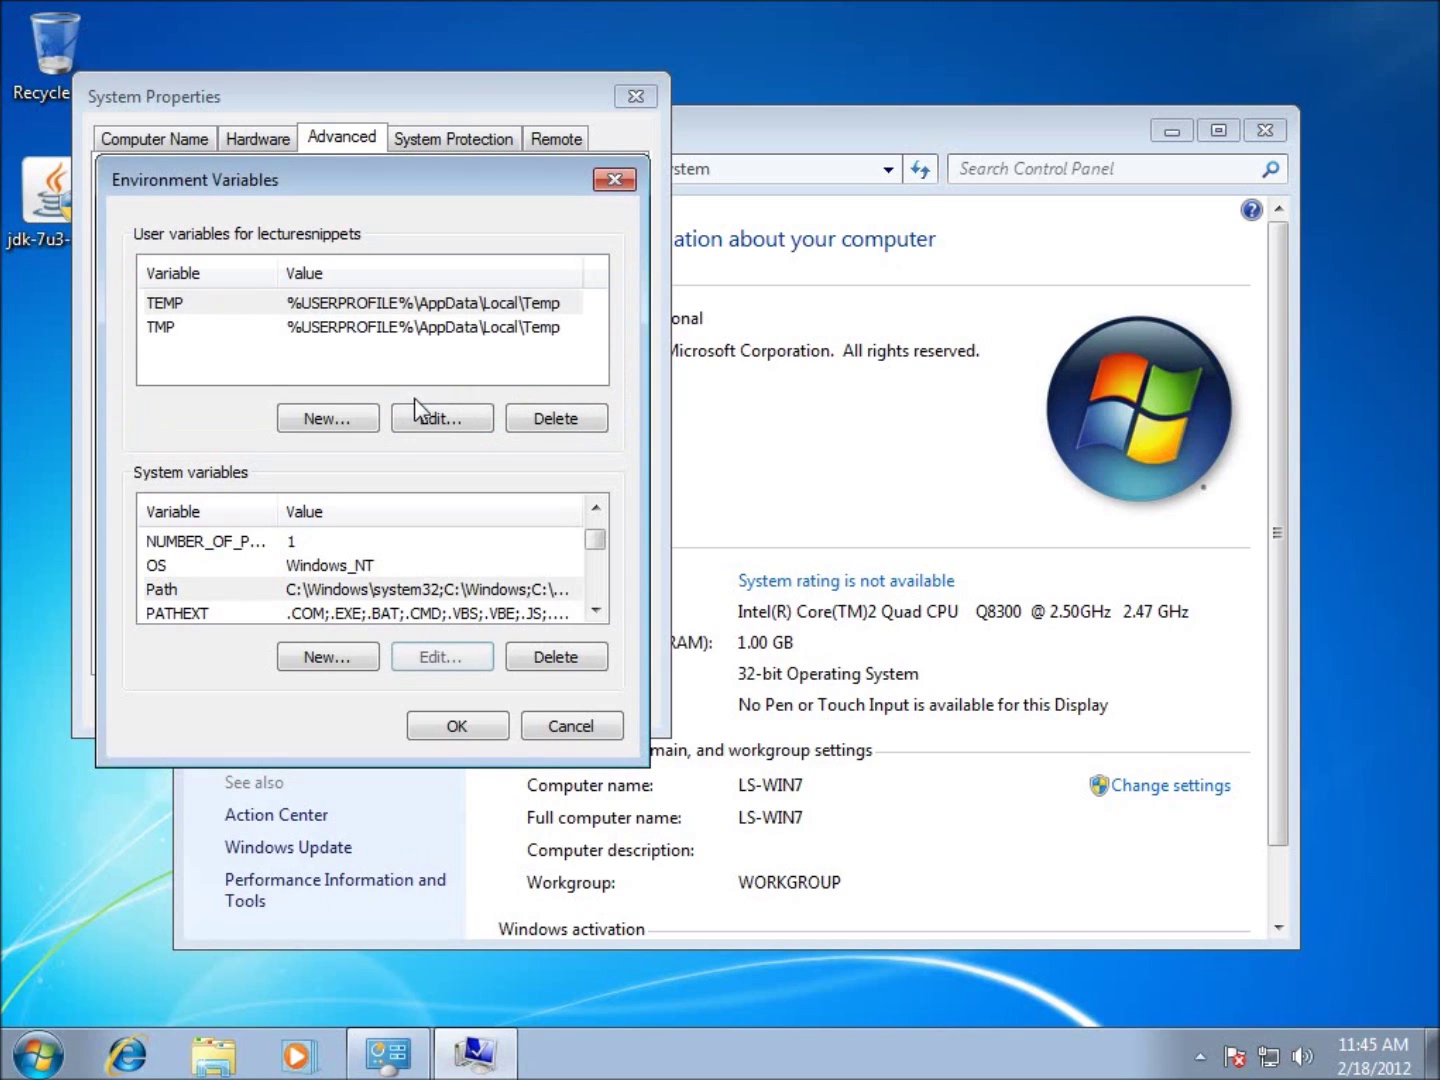
left_click(455, 722)
left_click(386, 700)
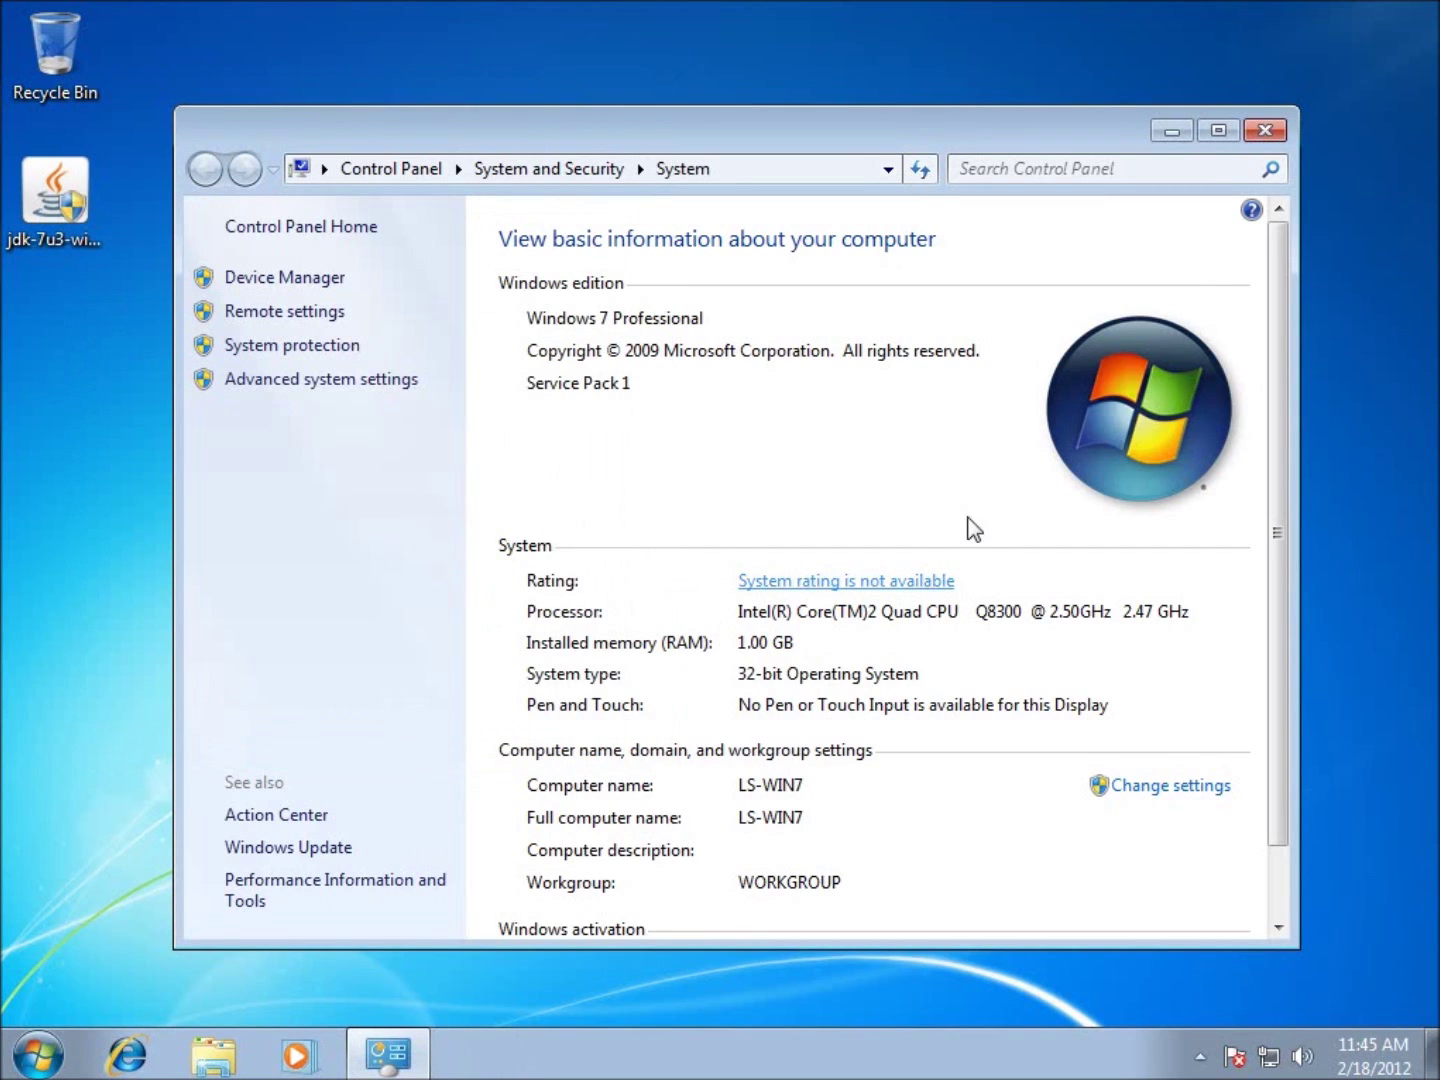
left_click(1268, 131)
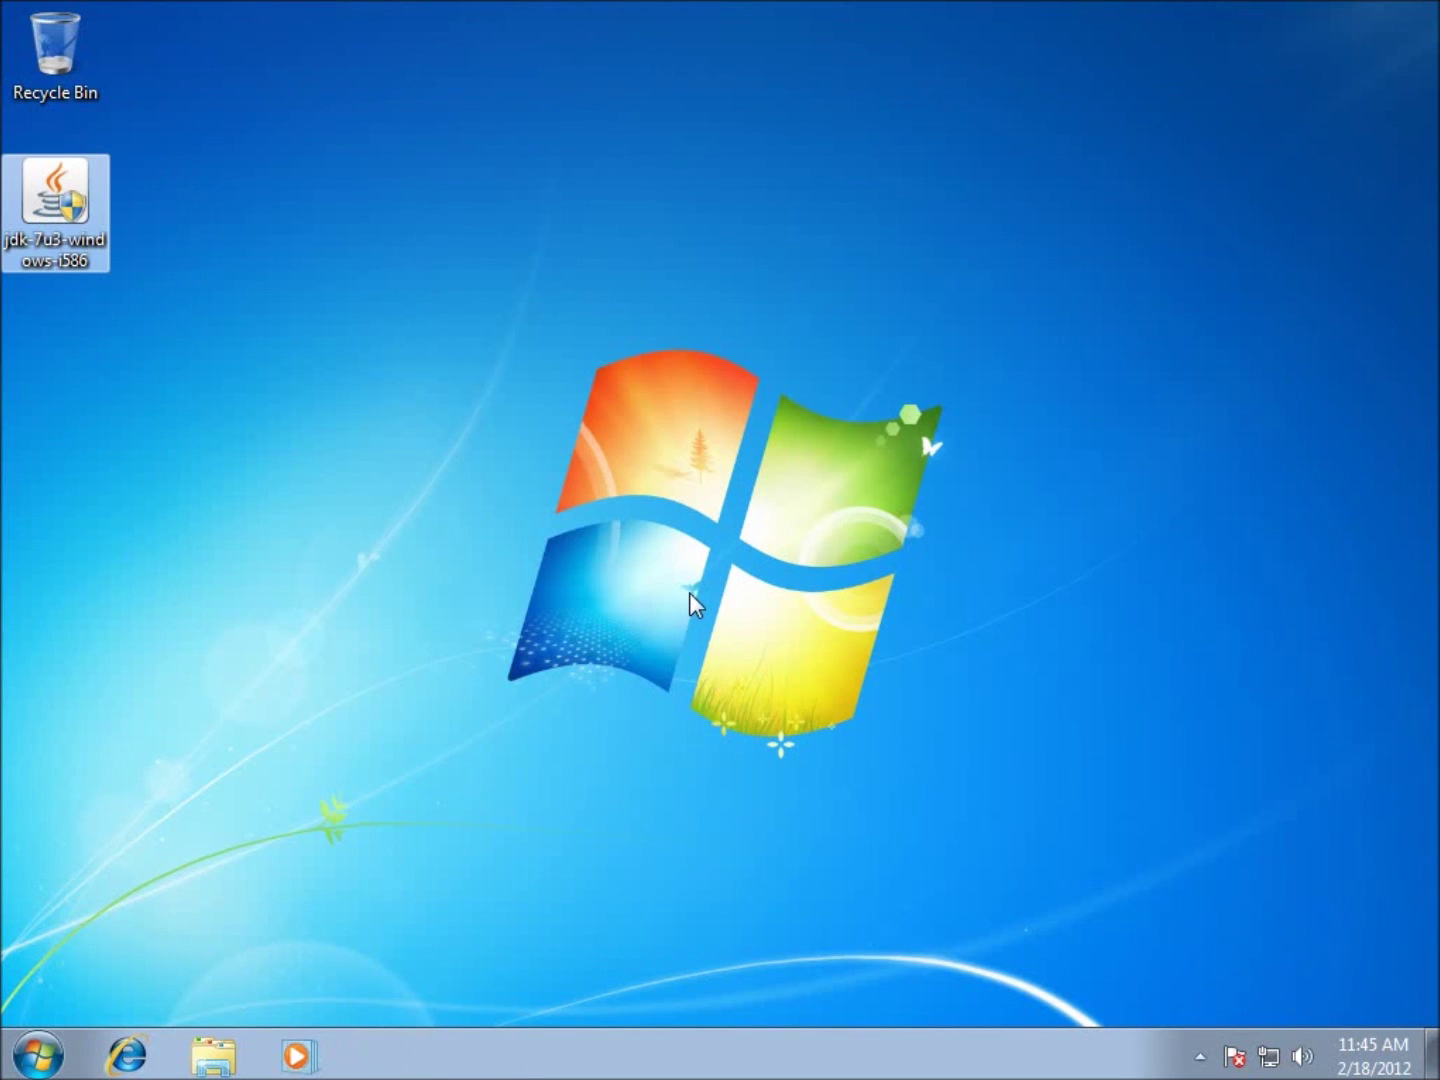